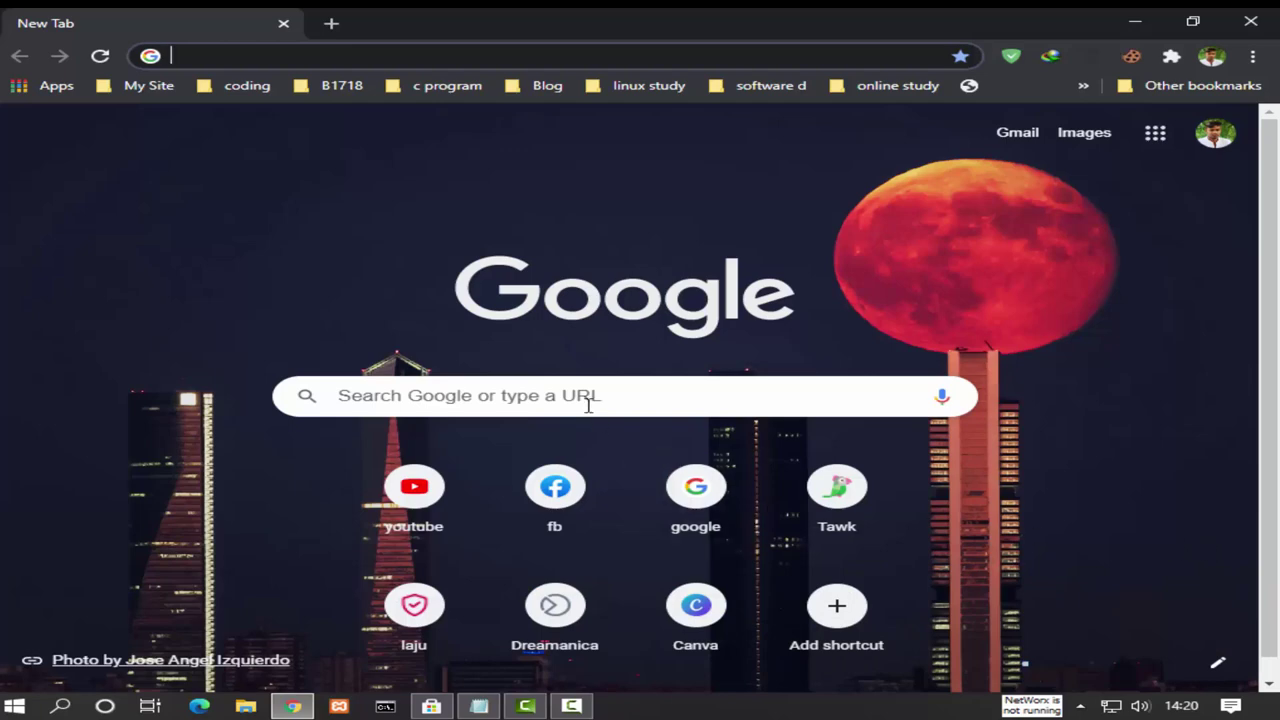
- Search Google for 'canva' and go to the Canva website from the top result
click(587, 403)
text(canv)
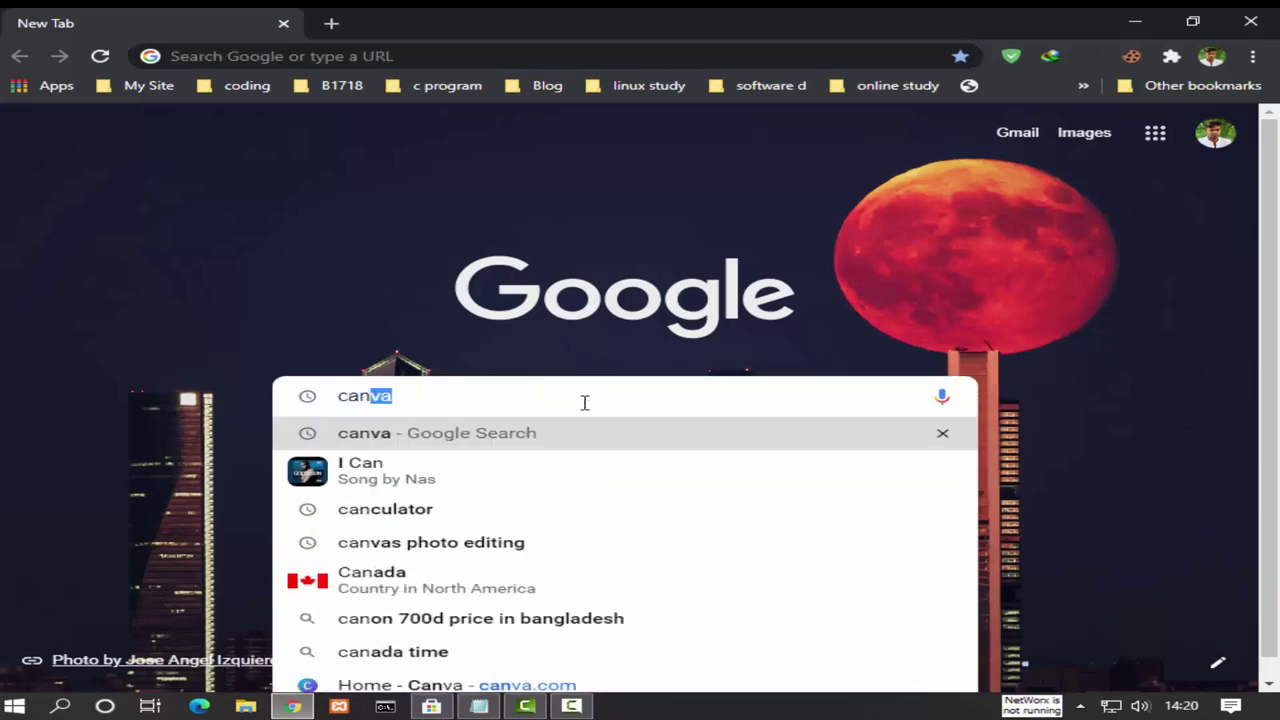
text(a)
key(Return)
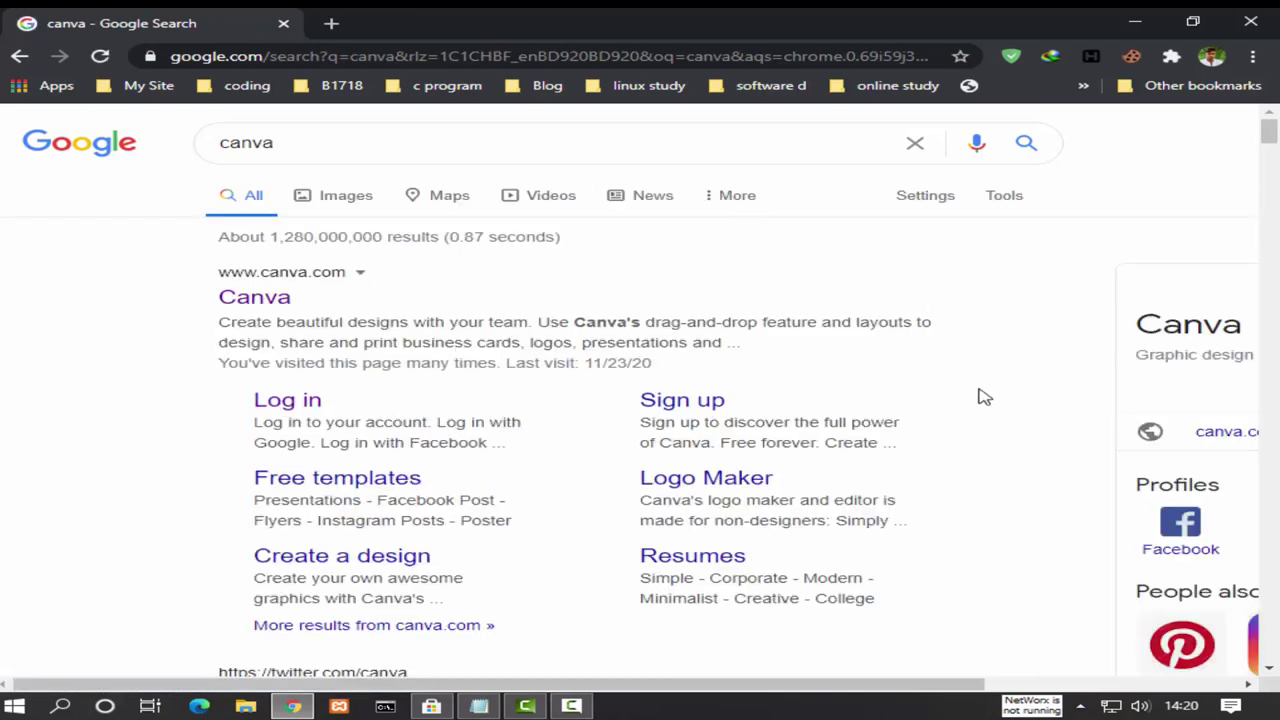
click(247, 278)
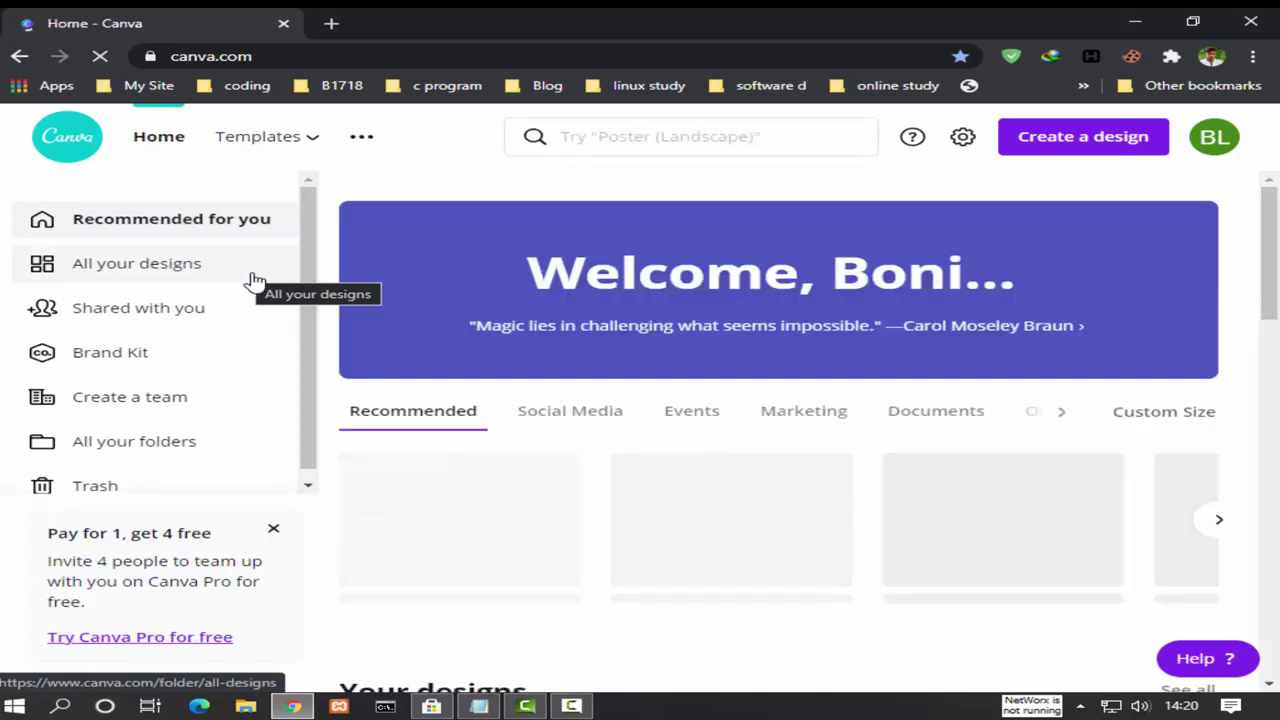
- Browse the design types, then search templates for 'facebook post' from recent searches
drag(1278, 232, 1278, 240)
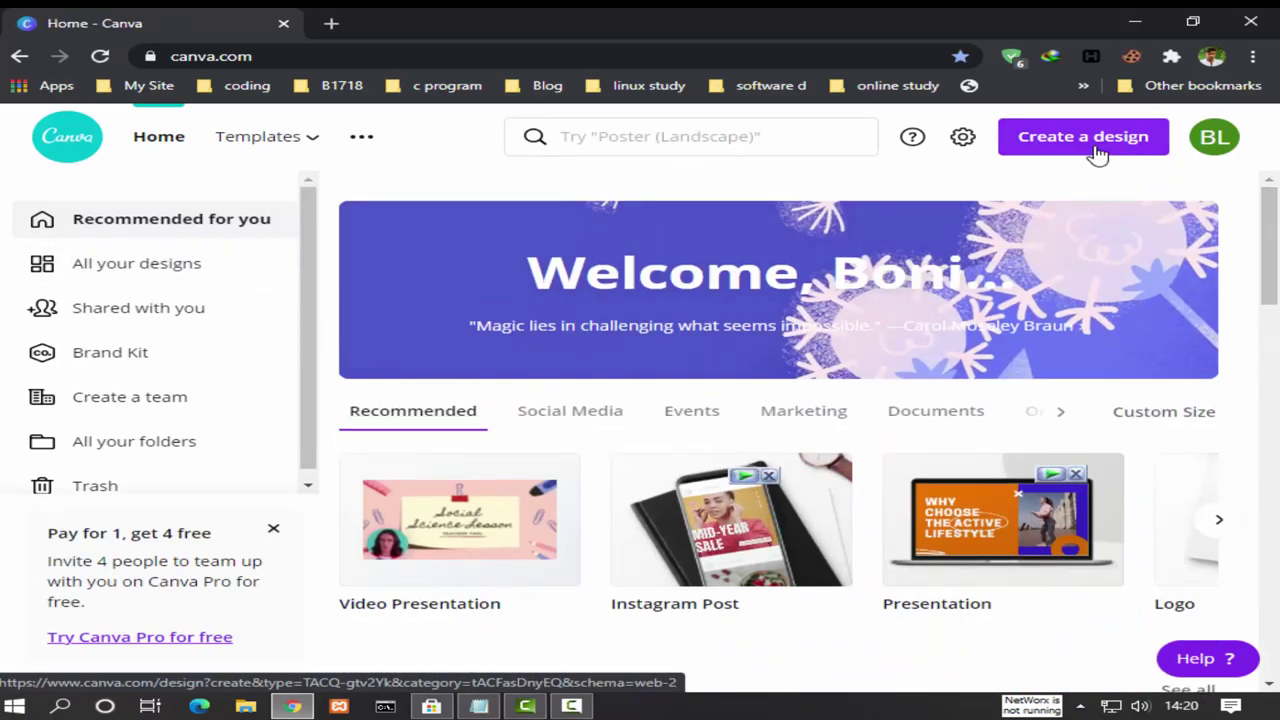
click(1094, 145)
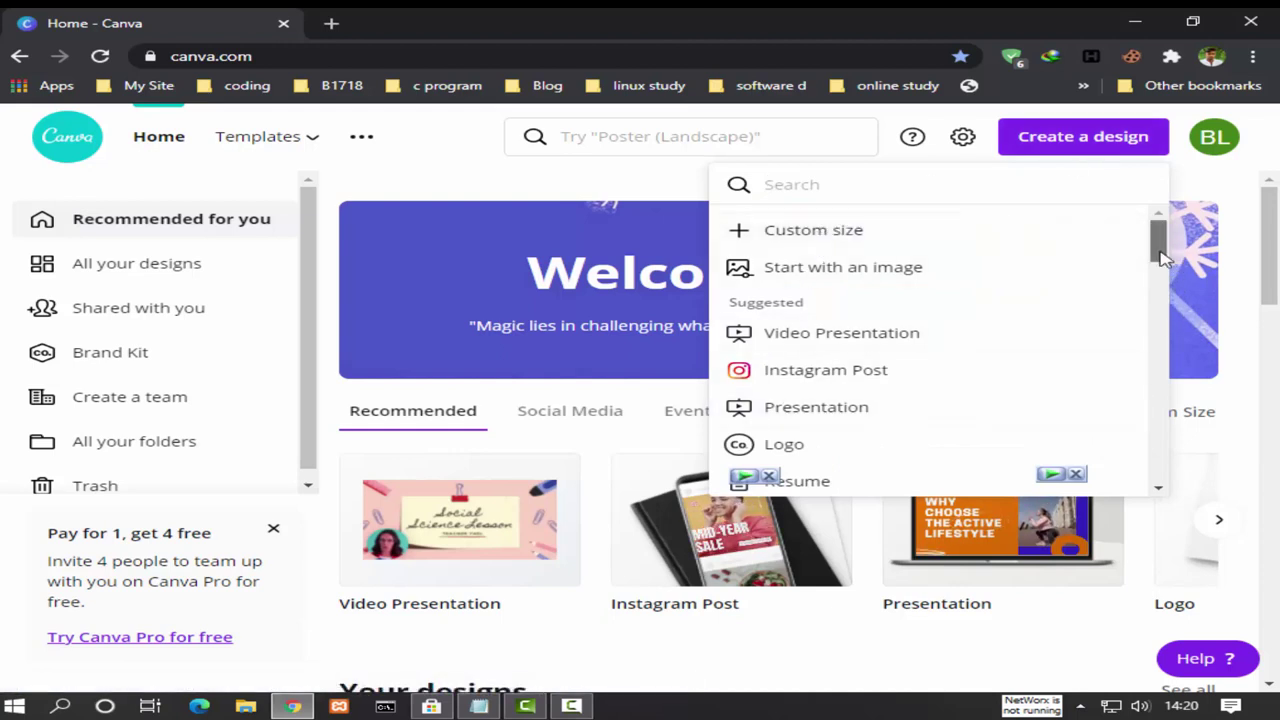
mouse_move(1157, 243)
mouse_down()
mouse_move(1157, 283)
mouse_move(1147, 245)
mouse_up()
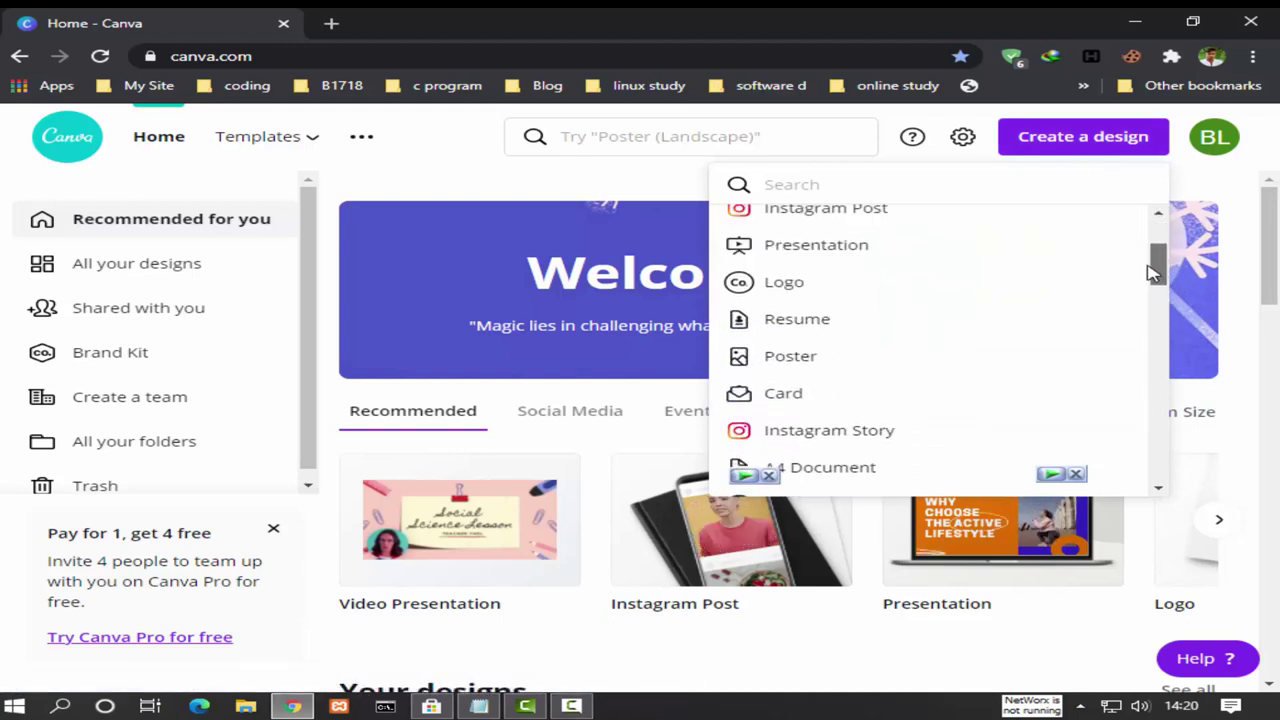
click(660, 136)
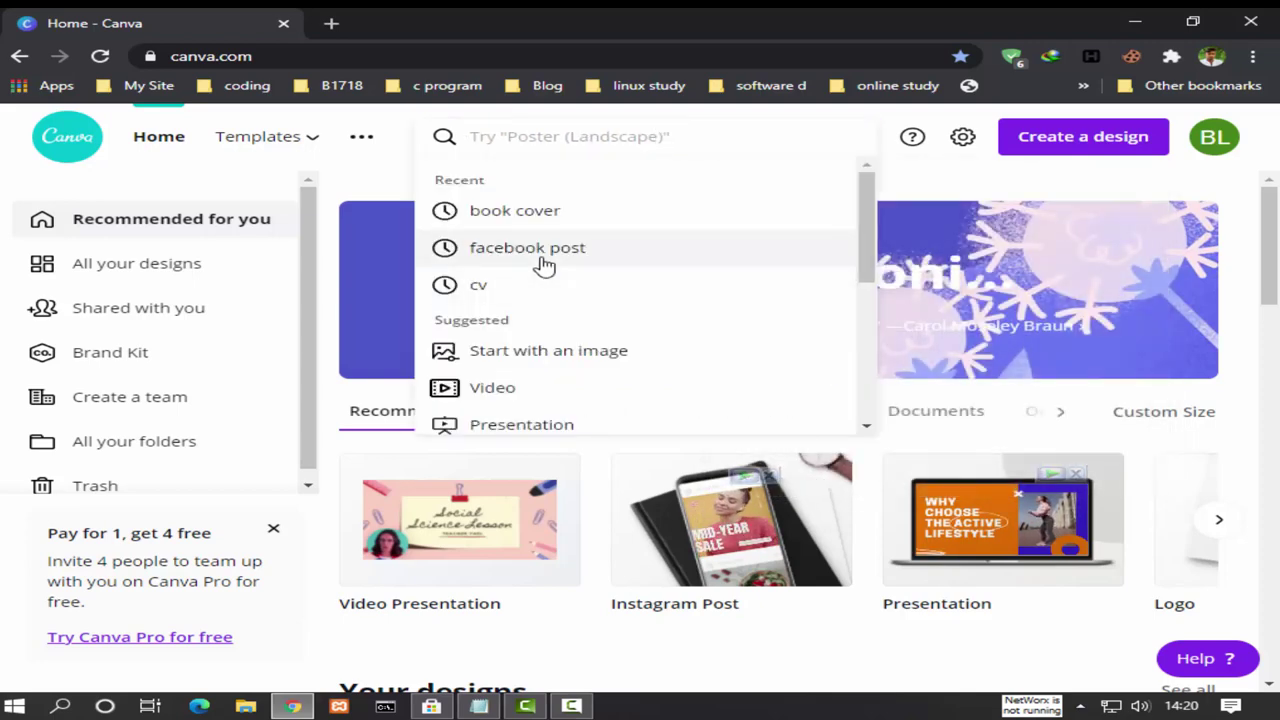
click(543, 259)
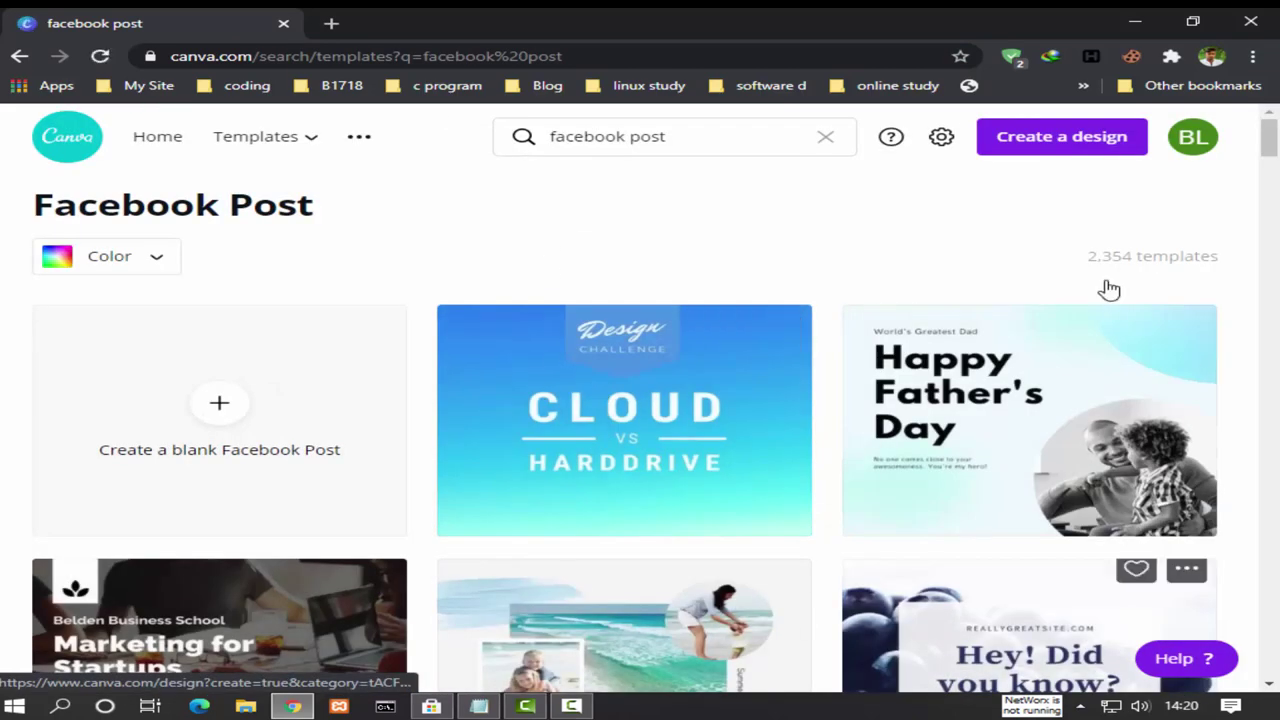
mouse_move(1029, 420)
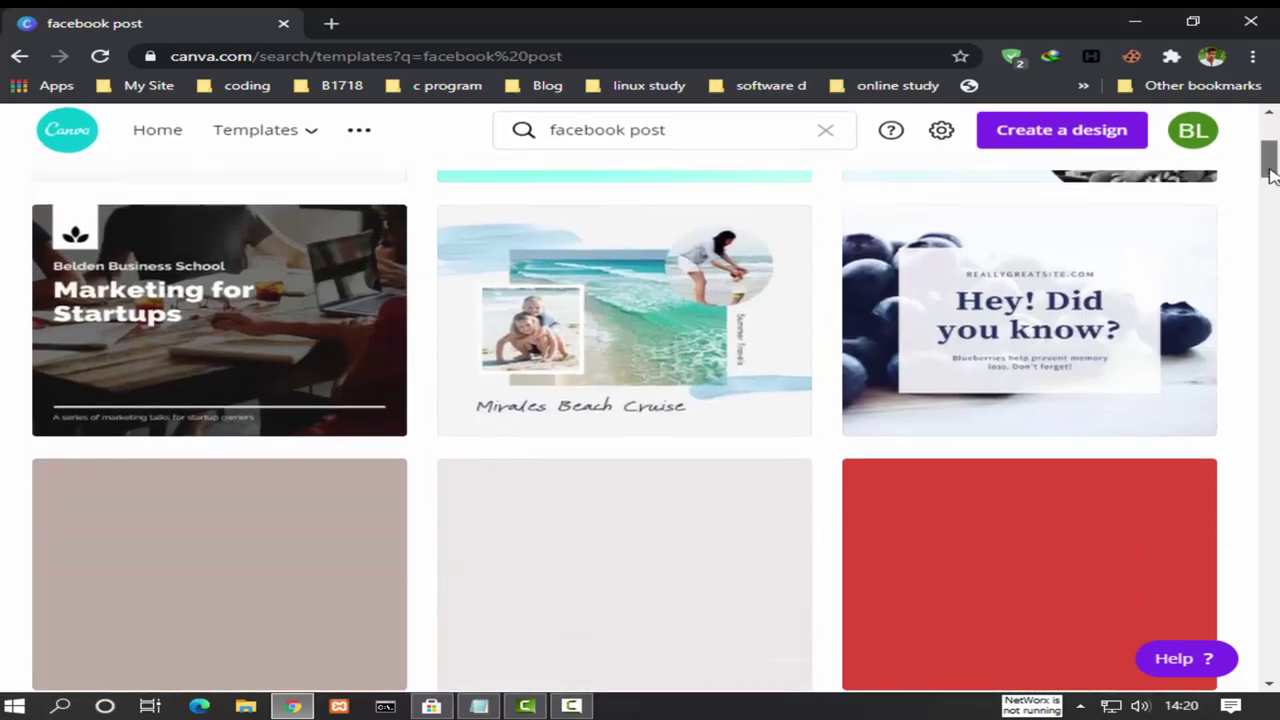
mouse_move(1268, 140)
mouse_down()
mouse_move(1272, 175)
mouse_move(1250, 190)
mouse_up()
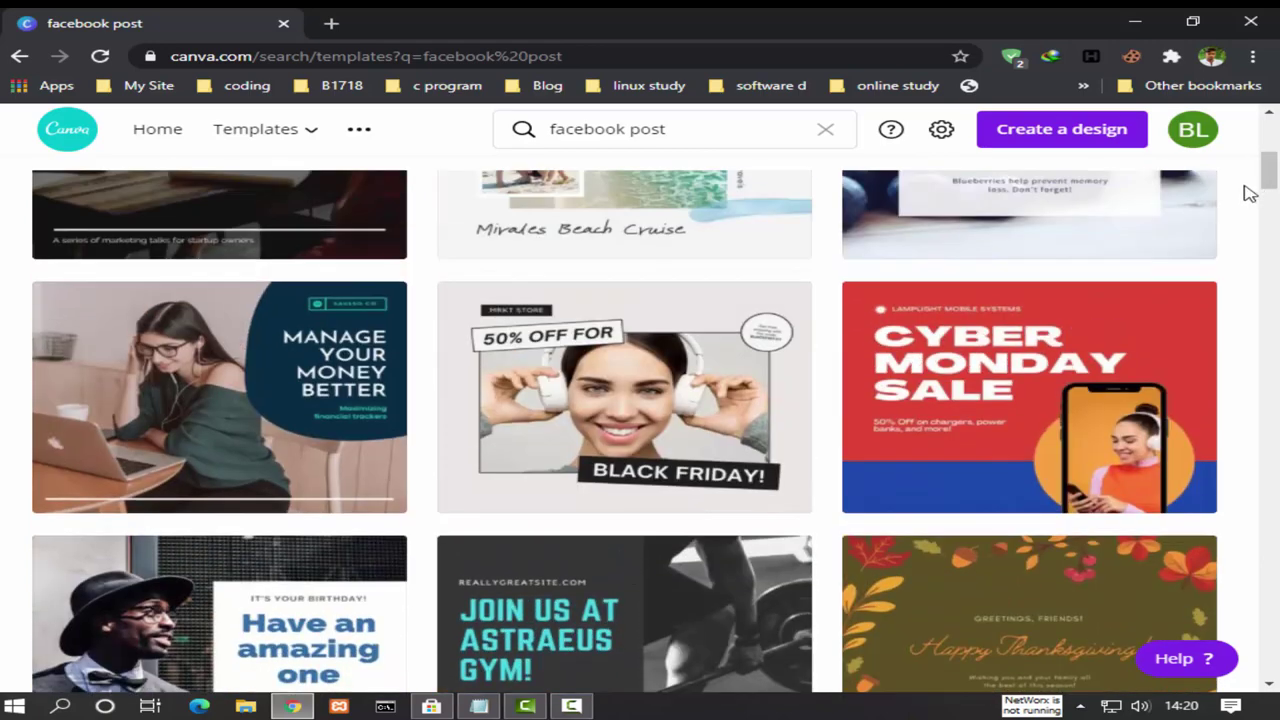
- Start editing the 'Manage Your Money Better' template and select its background photo
click(240, 423)
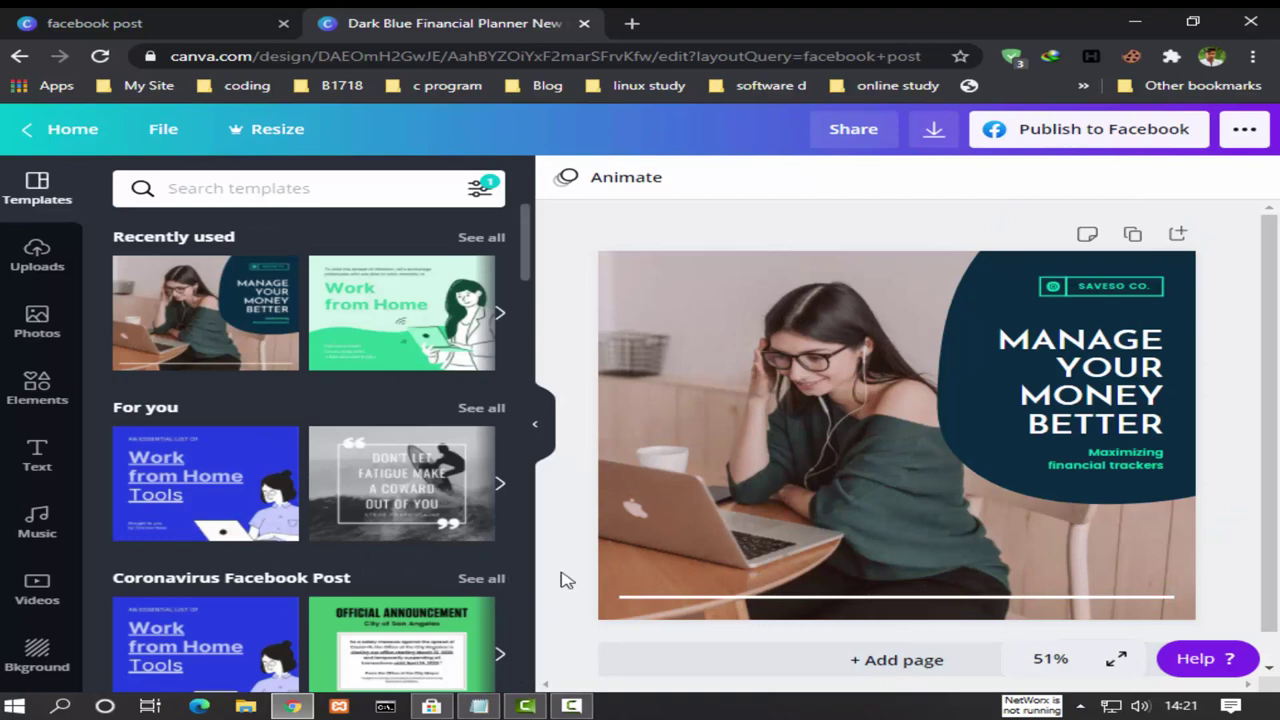
click(833, 462)
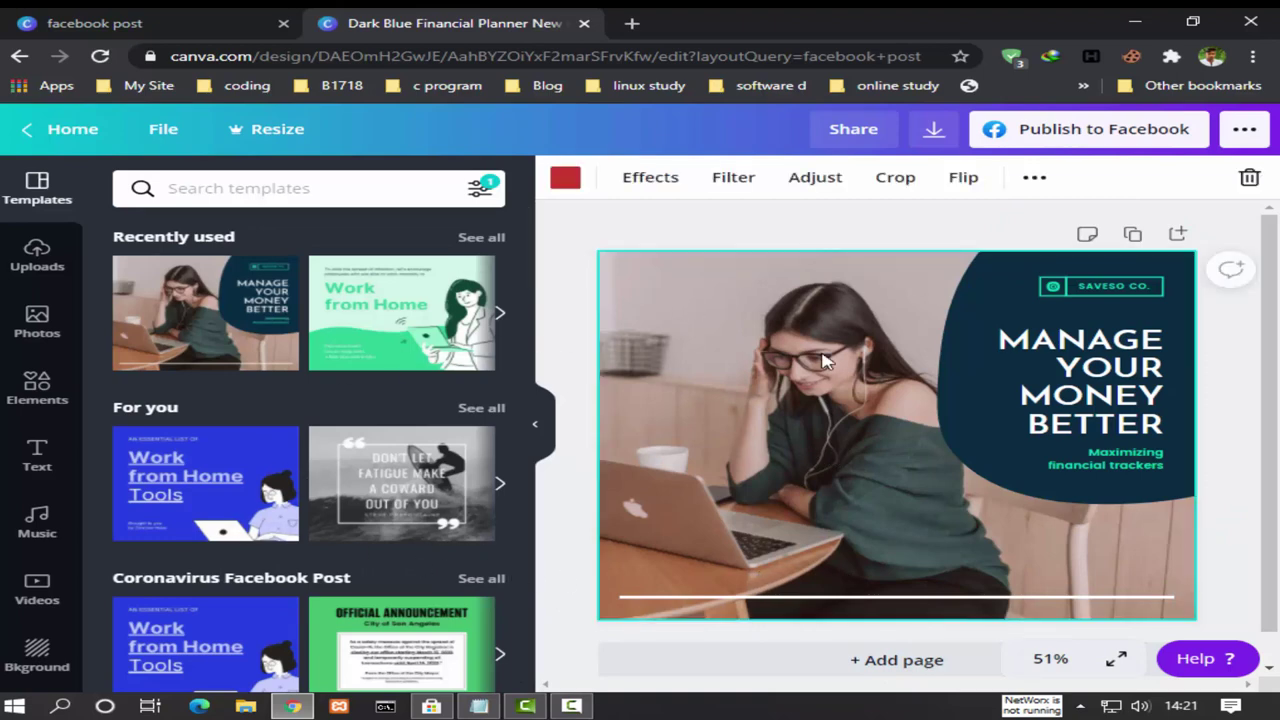
- Add deep red #BB2015 as a custom document colour
click(564, 180)
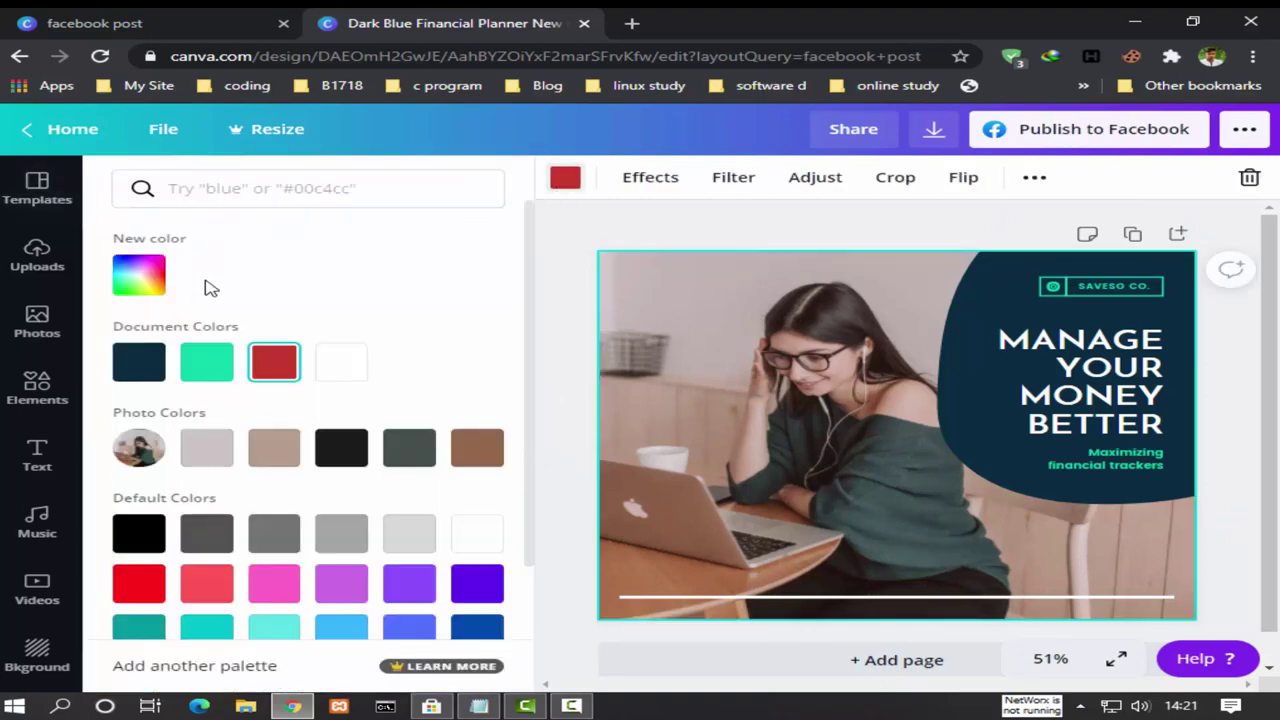
click(139, 275)
click(432, 345)
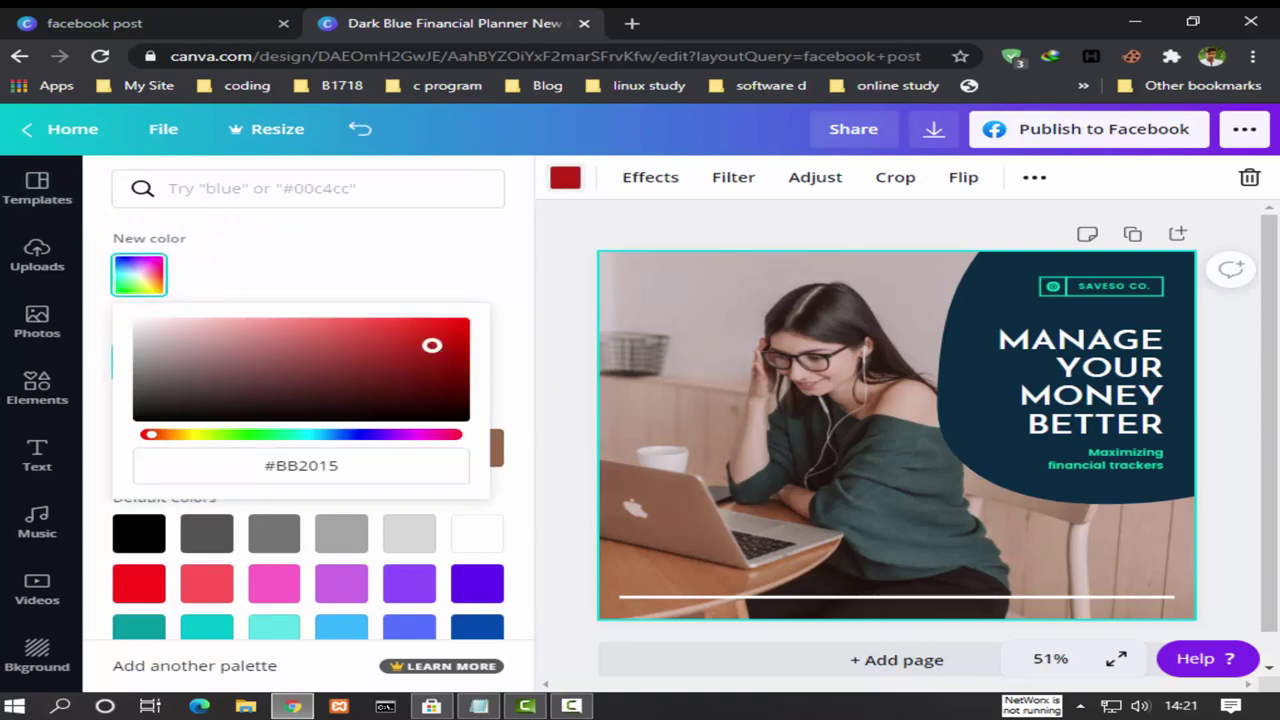
click(705, 322)
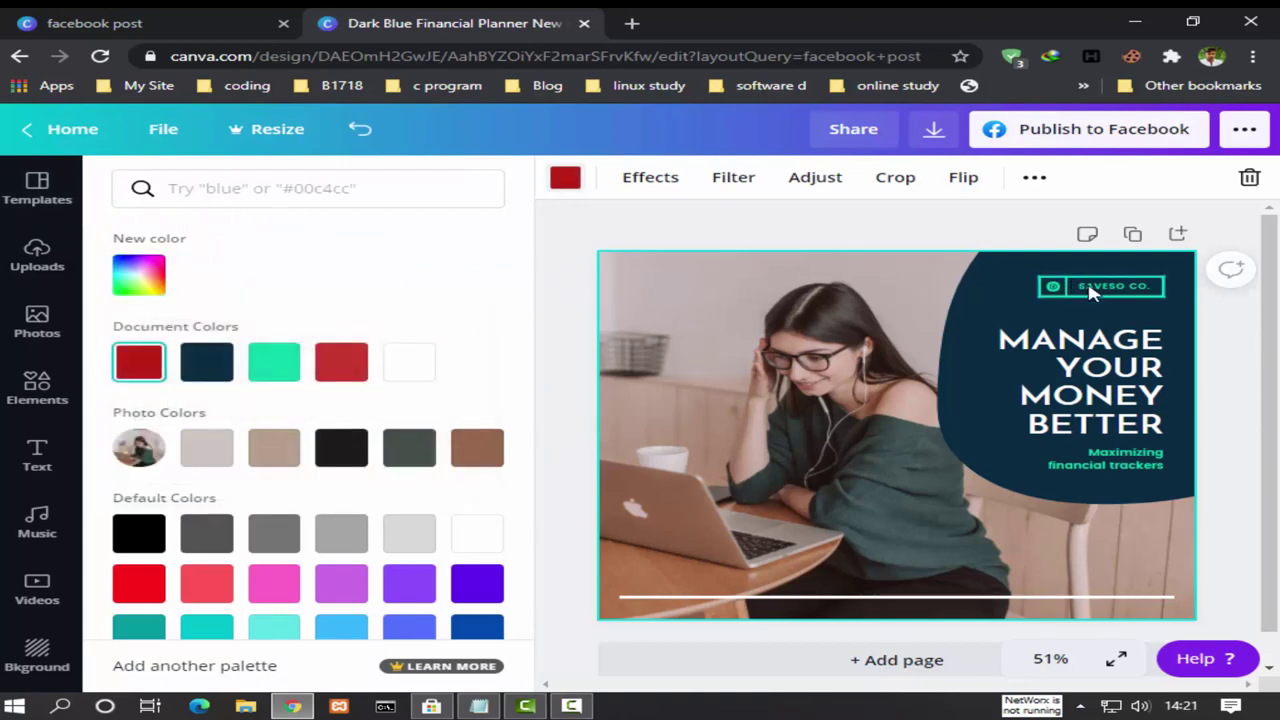
- Delete the SAVESO CO. logo and recolour the shape behind the headline deep red
click(1092, 291)
key(Delete)
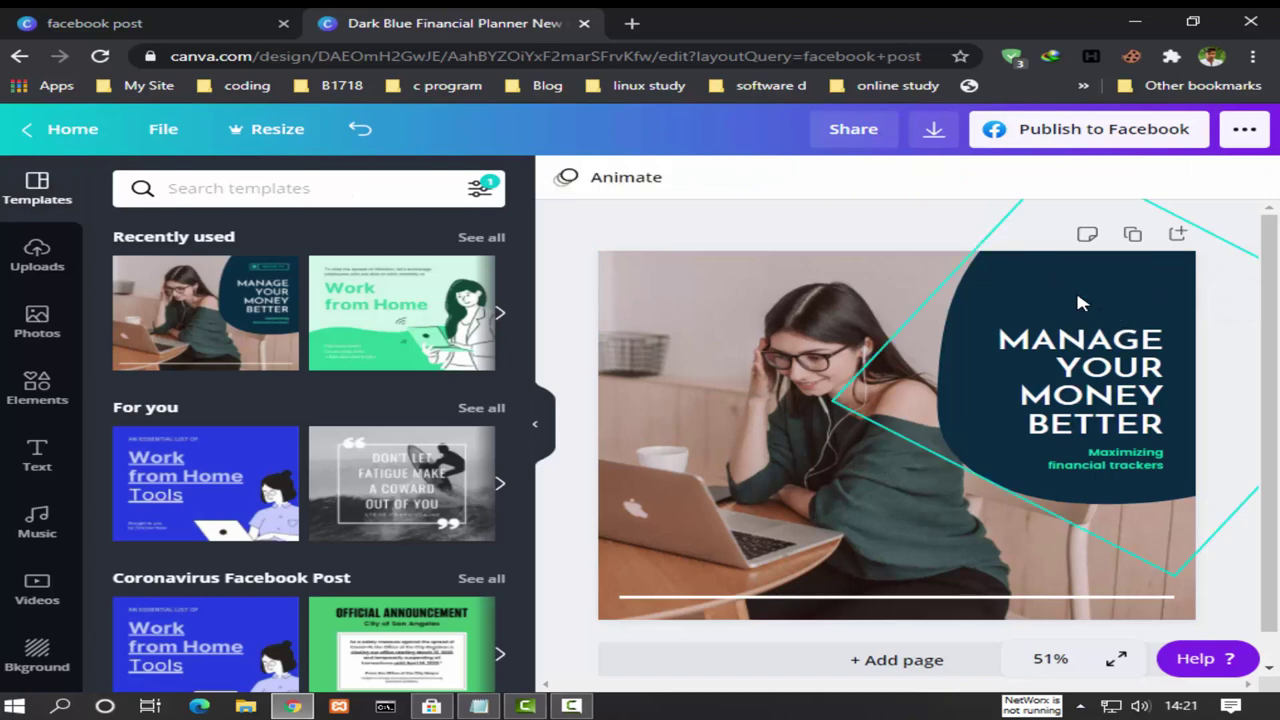
click(1030, 298)
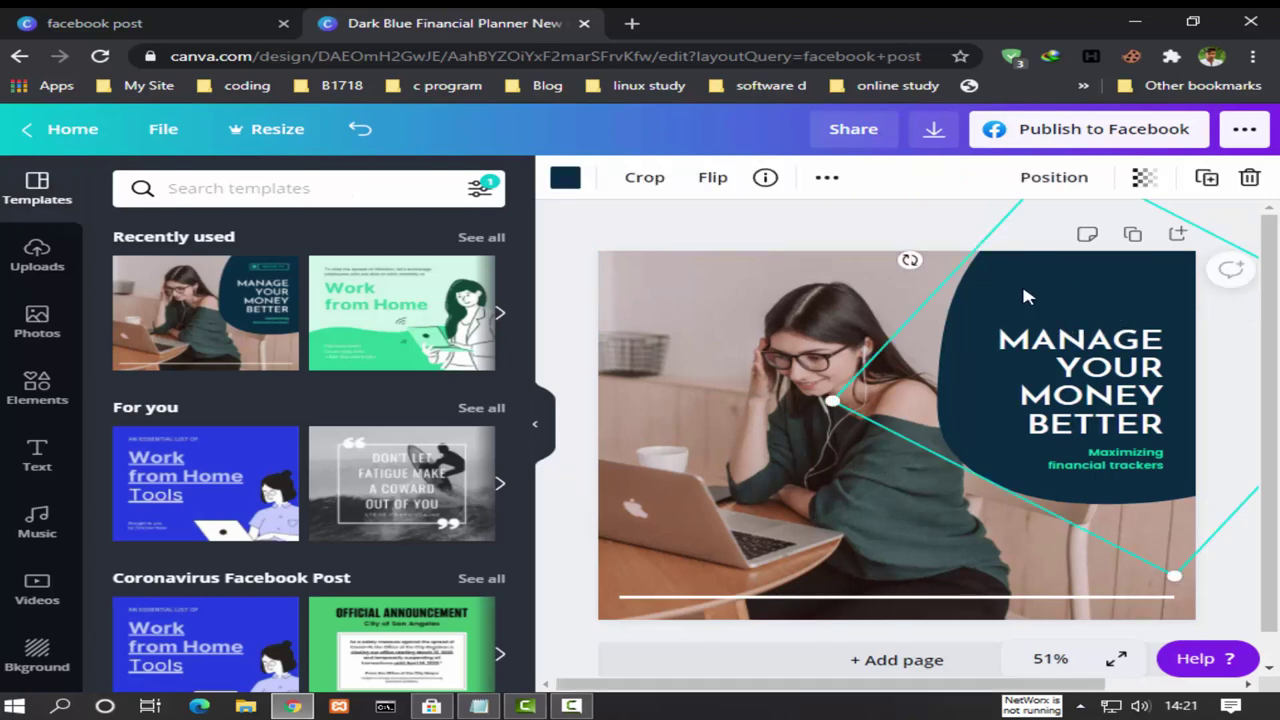
click(566, 177)
click(206, 362)
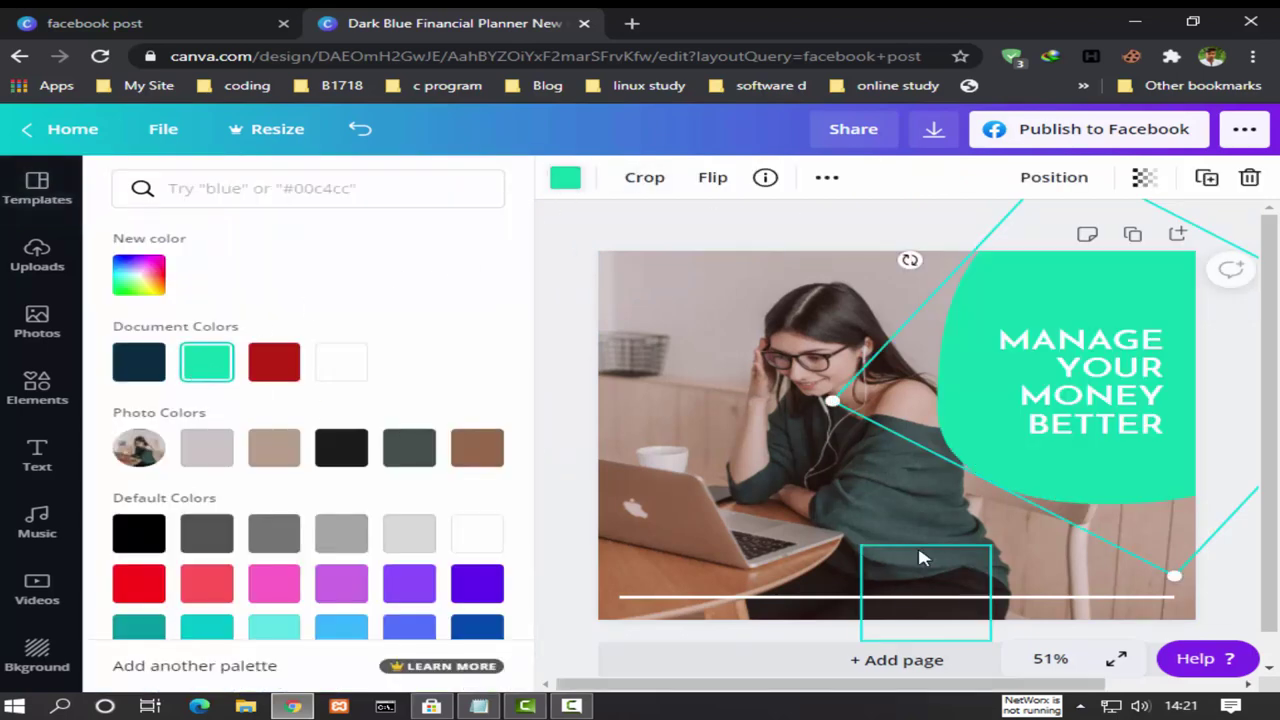
click(275, 366)
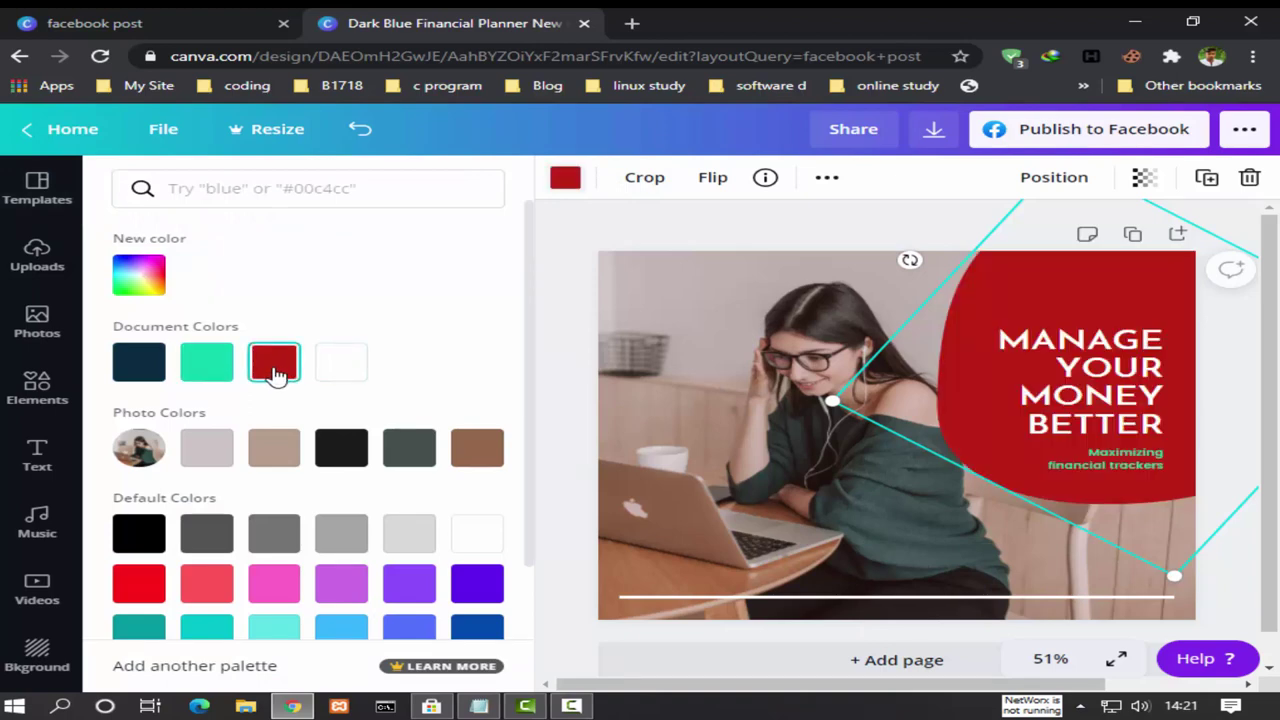
click(1128, 428)
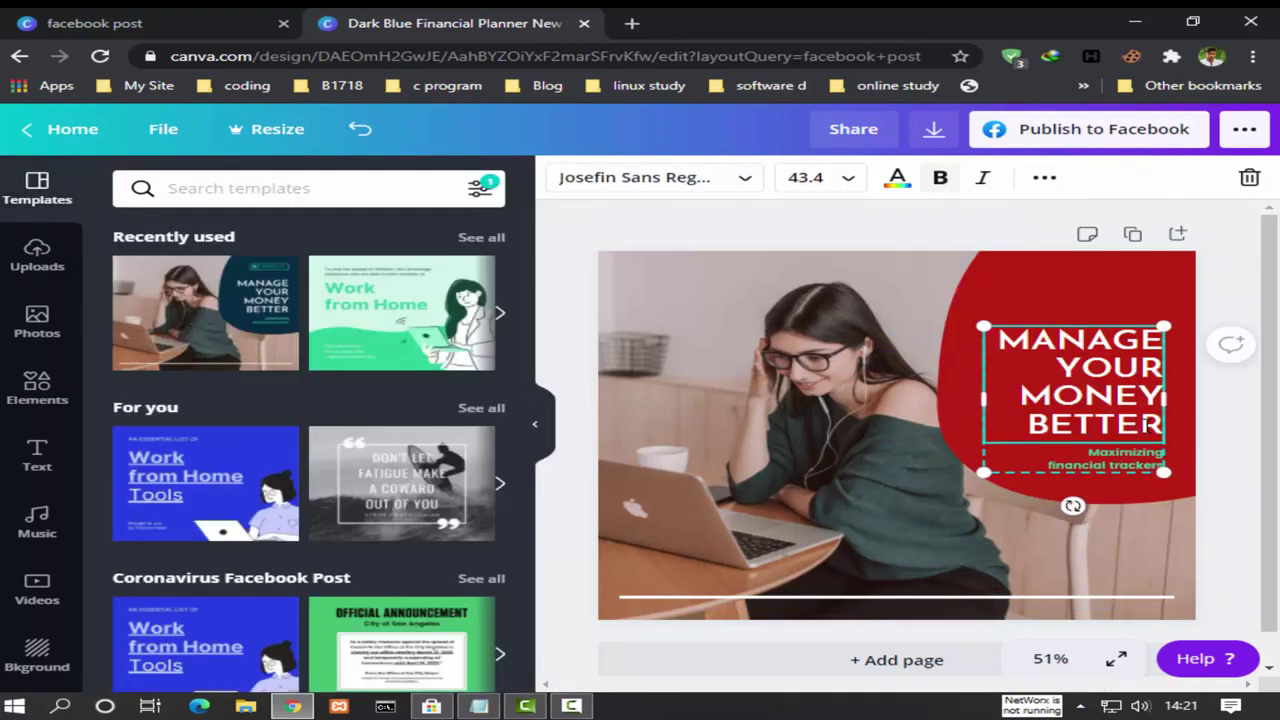
- Replace the headline text with 'ONLINE PIC EDITING'
drag(1160, 426, 994, 343)
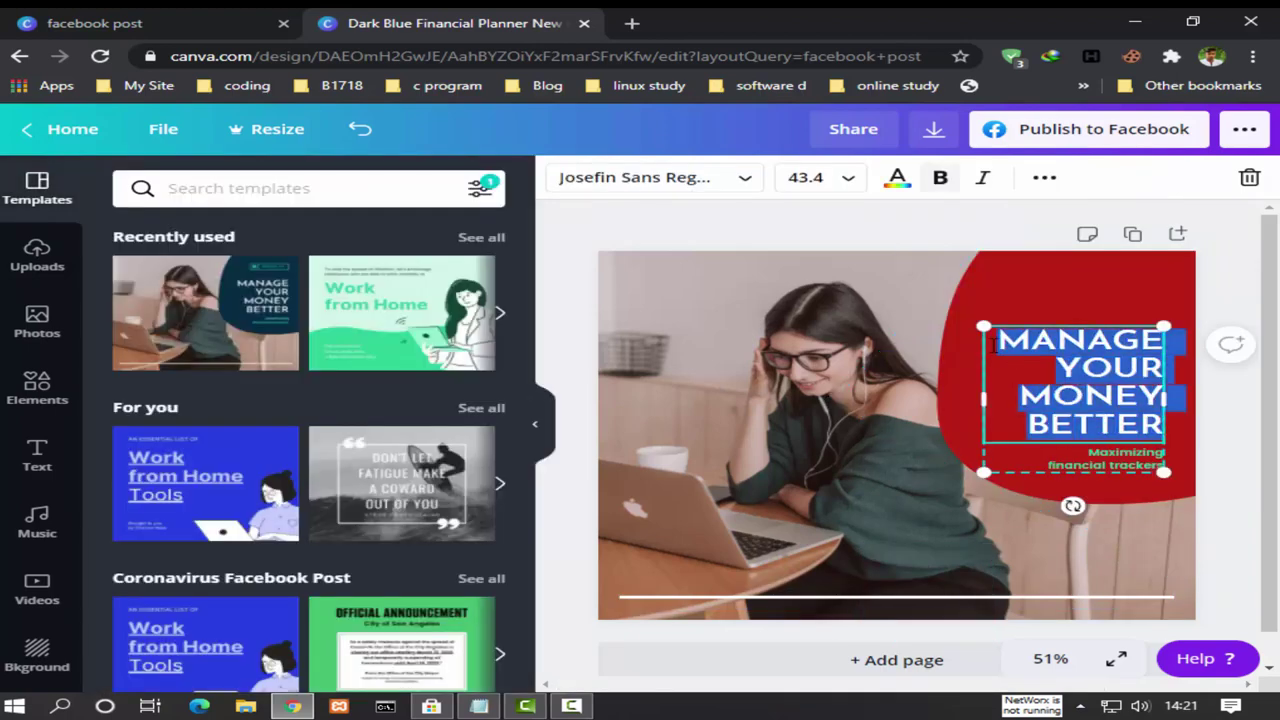
key(BackSpace)
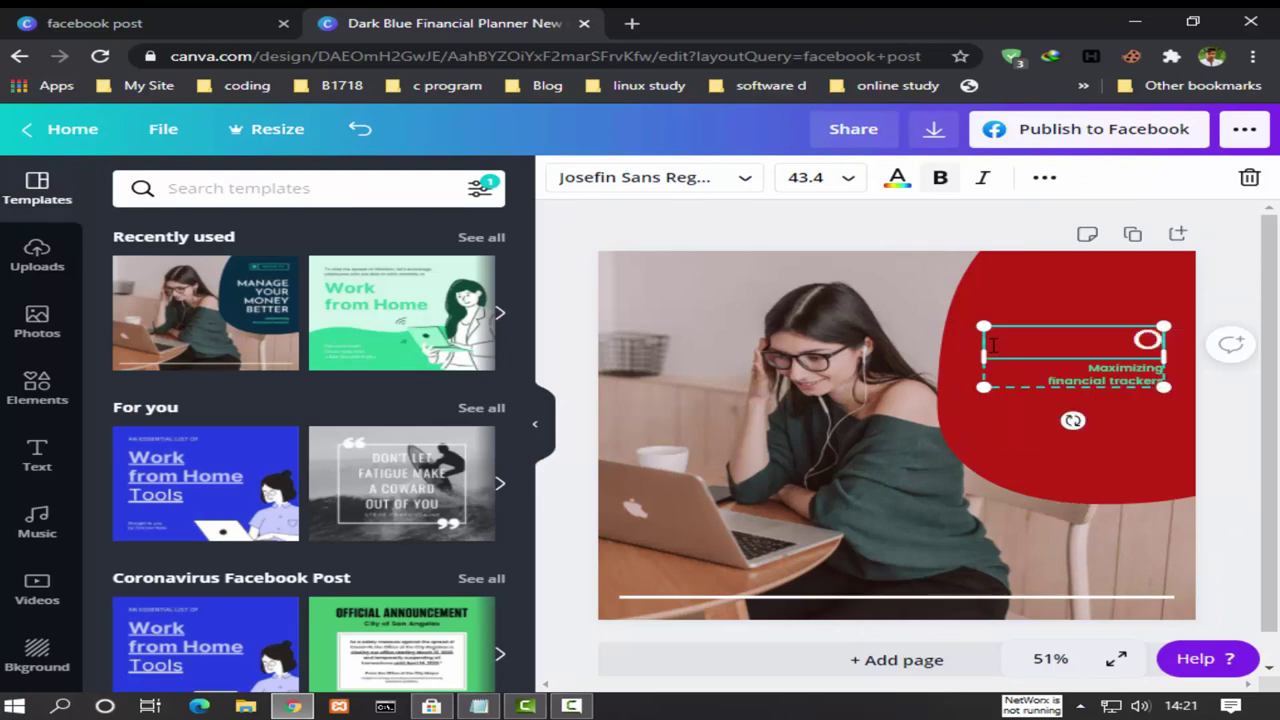
text(ONLINE)
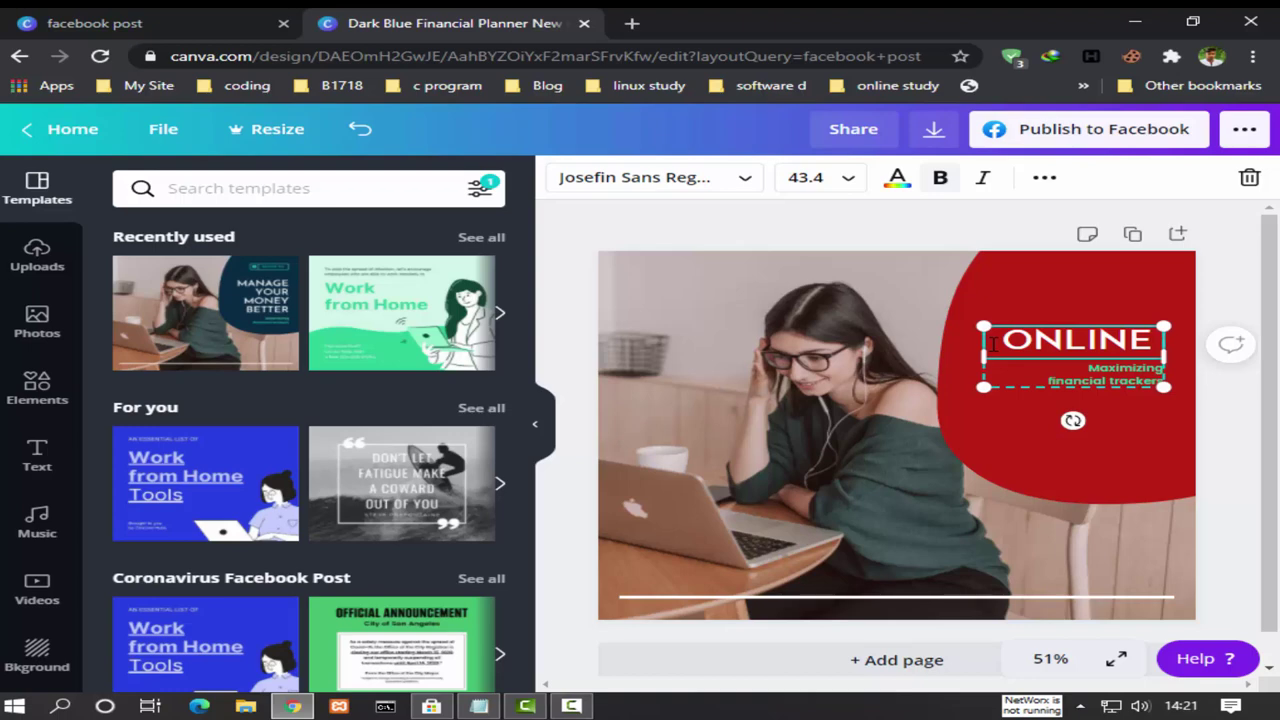
text( Pl)
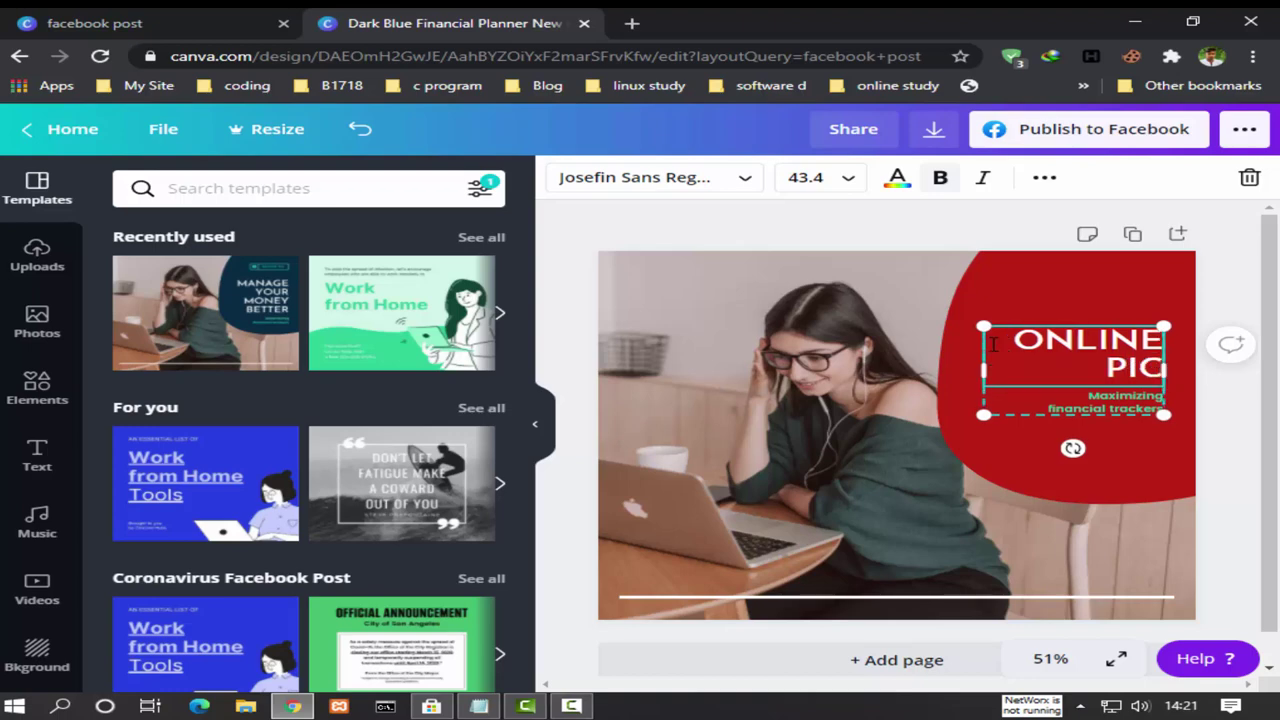
text( E)
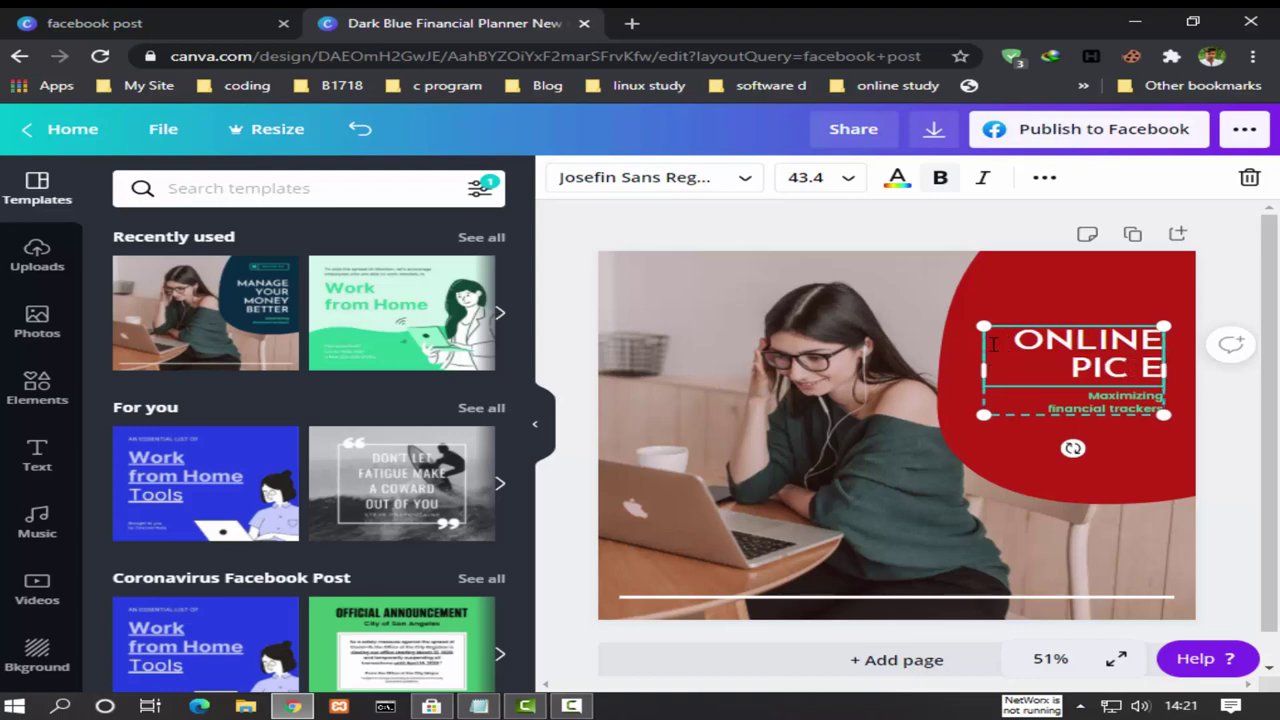
text(DITIN)
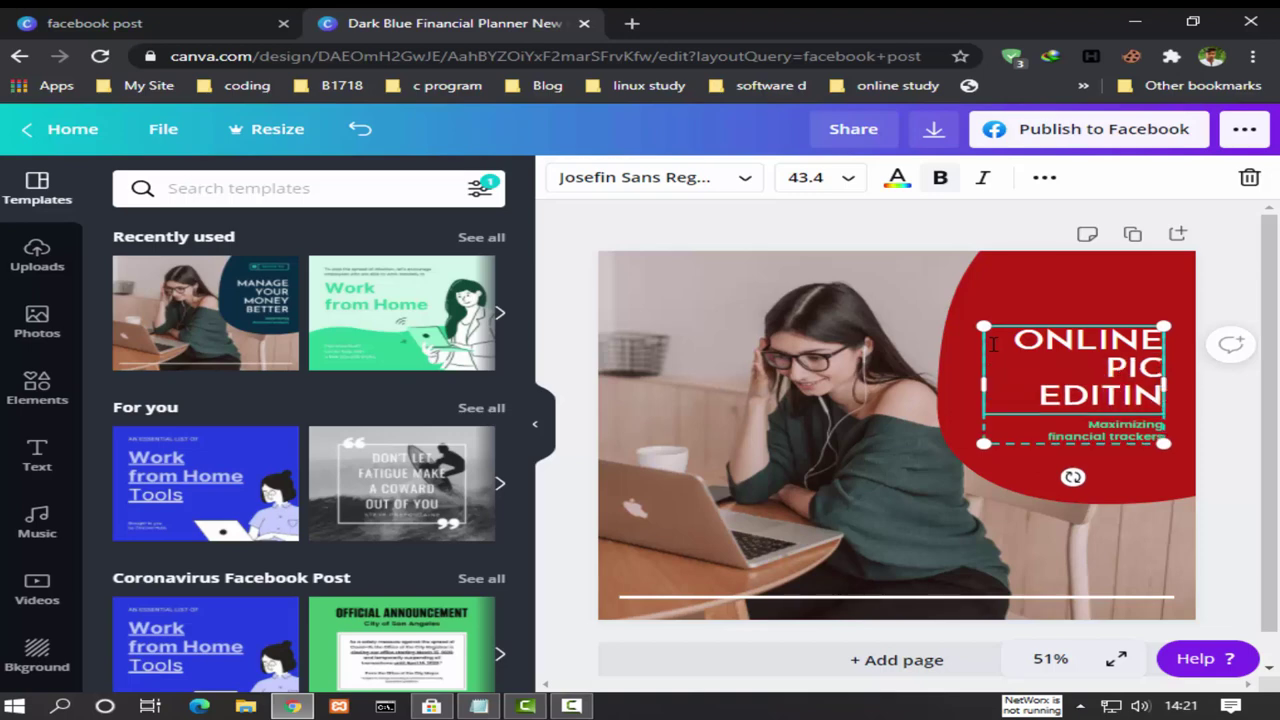
text(G)
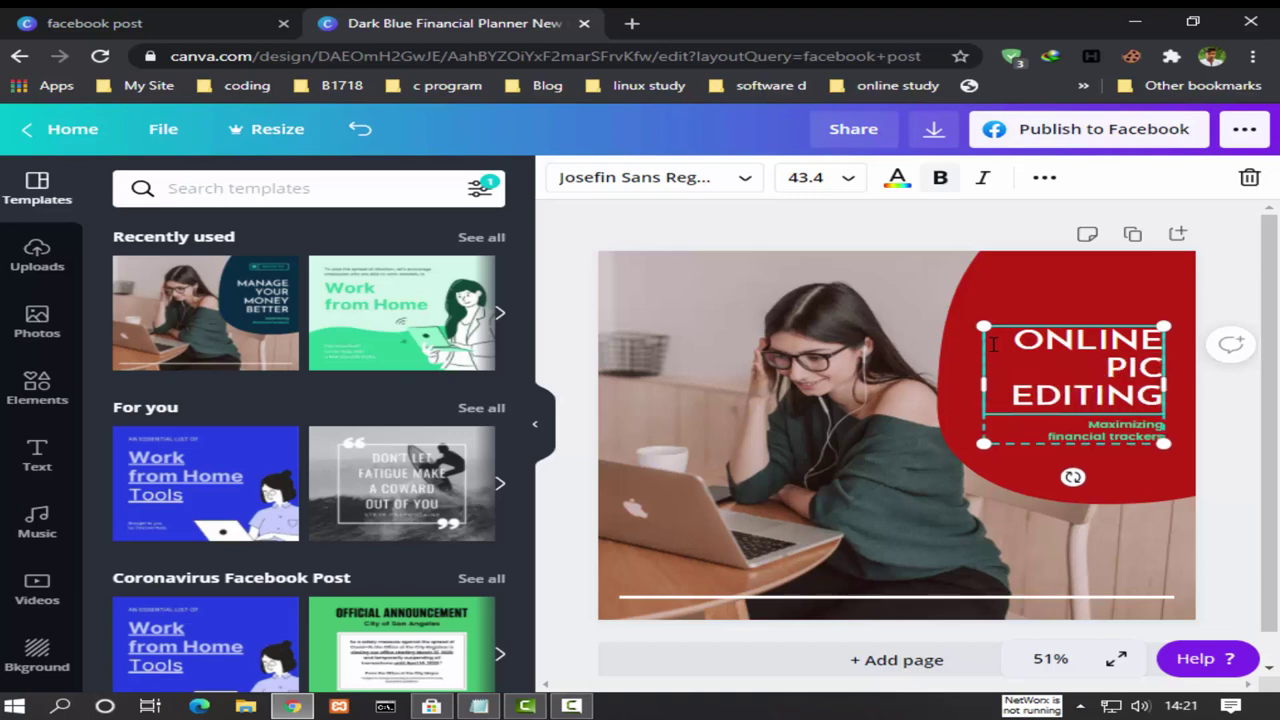
- Delete the Maximizing financial trackers subtitle and nudge the heading slightly left
click(1118, 440)
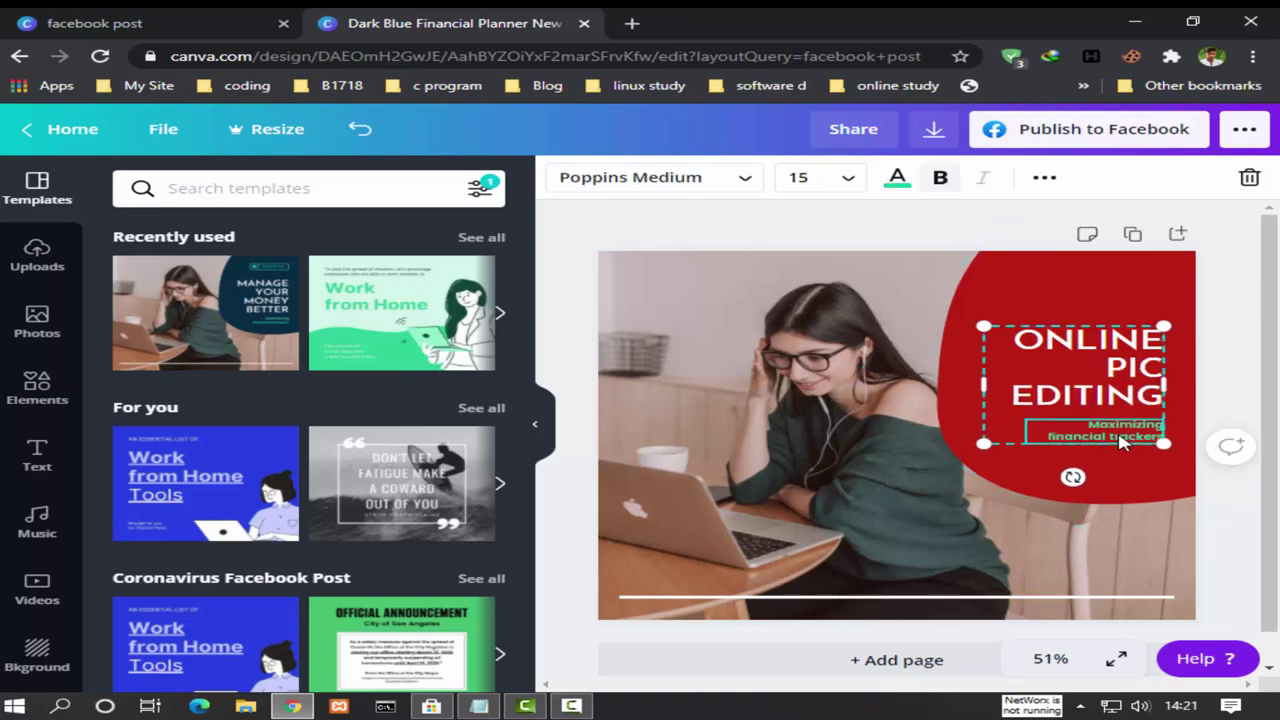
key(Delete)
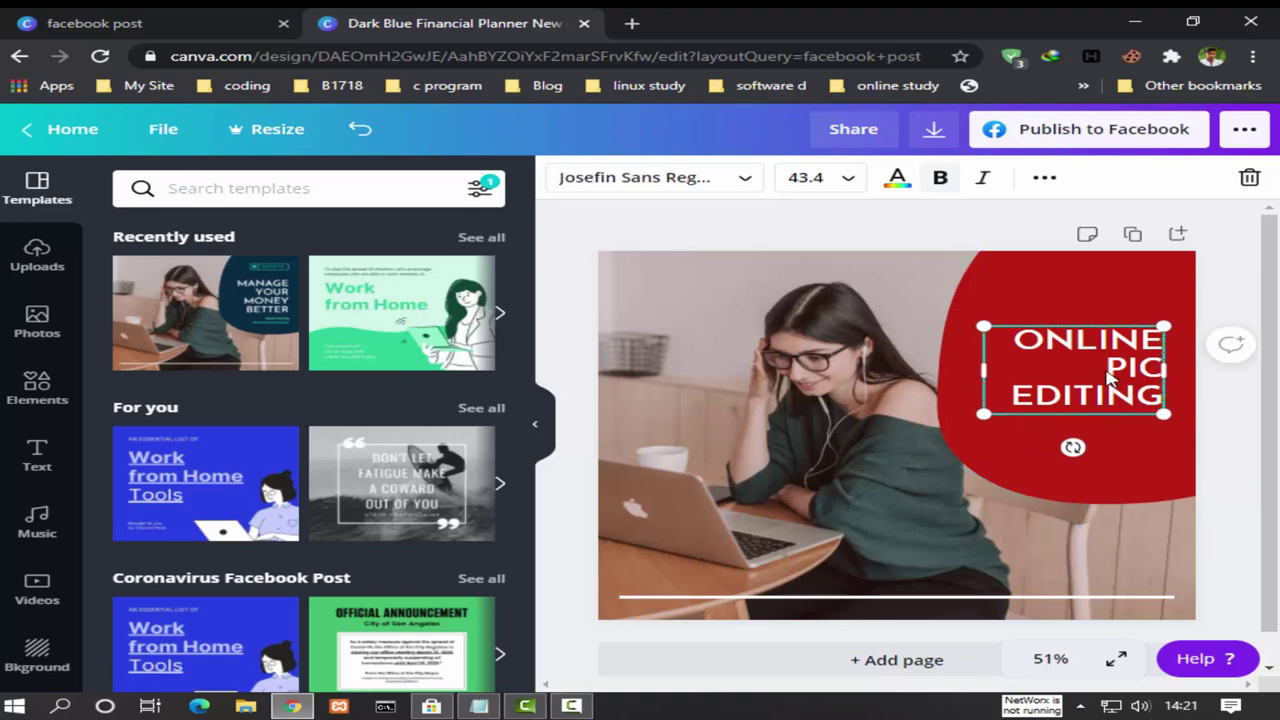
click(1106, 432)
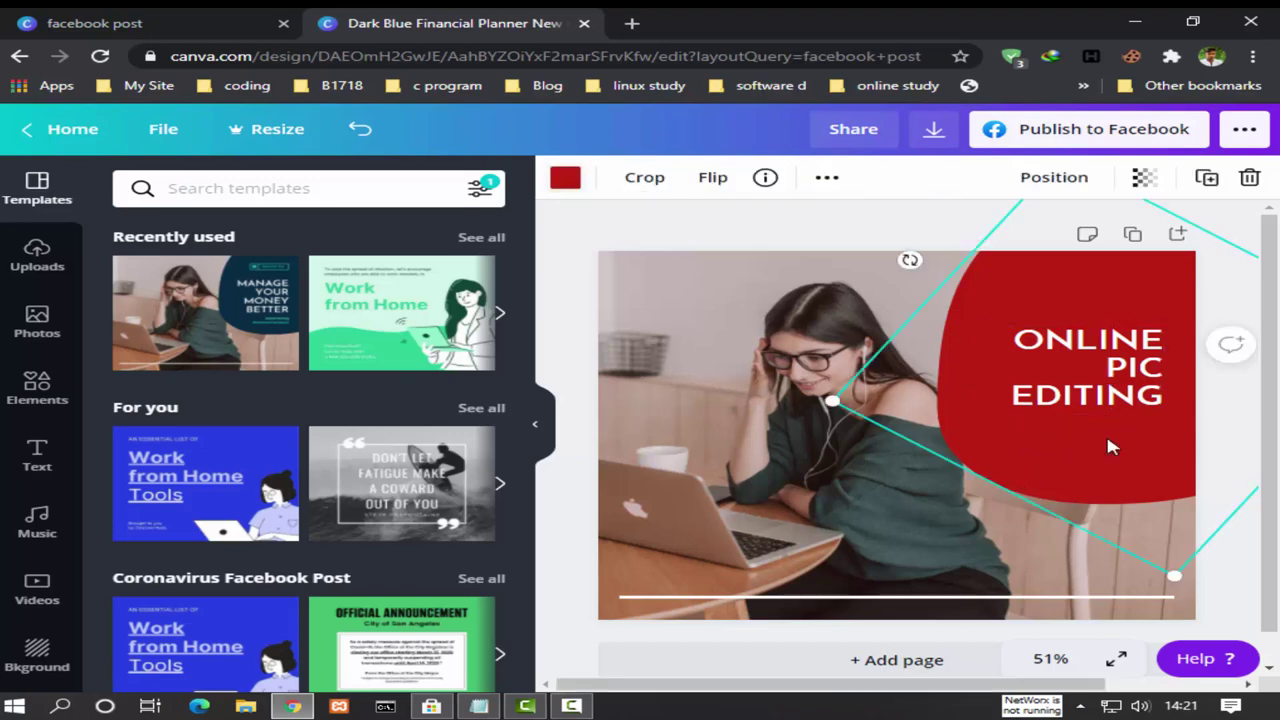
mouse_move(1093, 392)
mouse_down()
mouse_move(1060, 388)
mouse_move(1072, 383)
mouse_up()
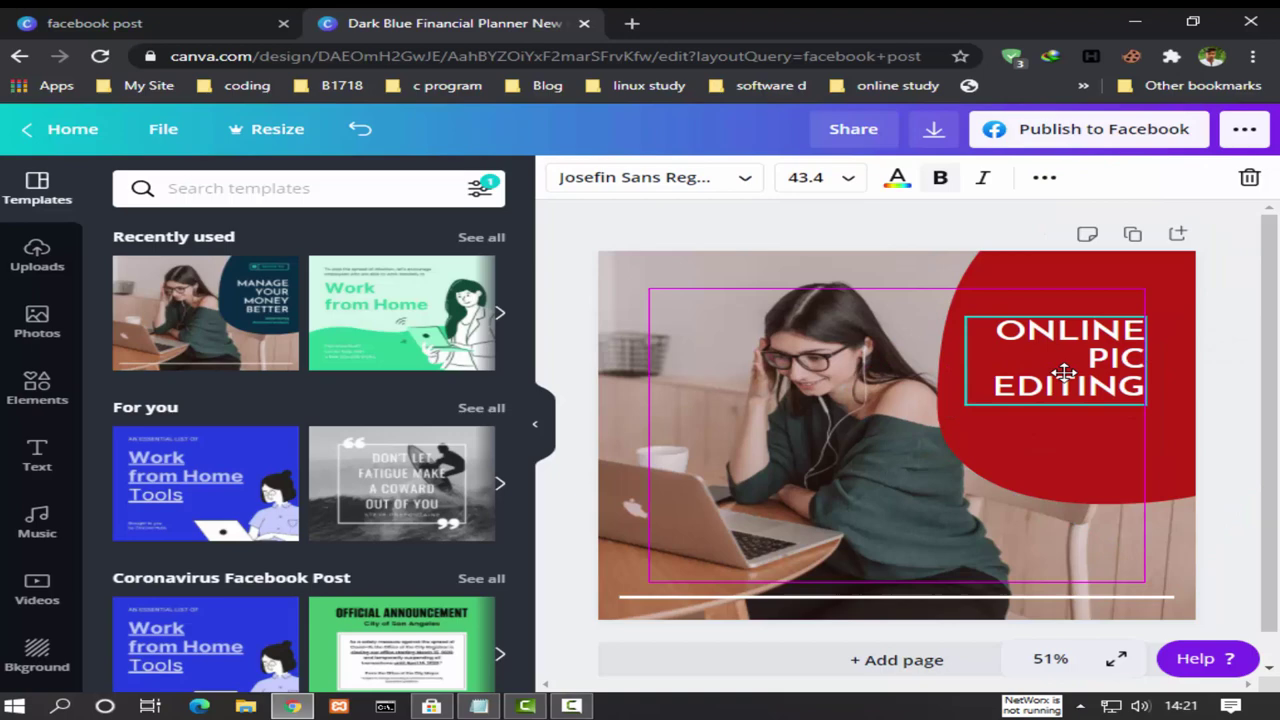
click(1087, 421)
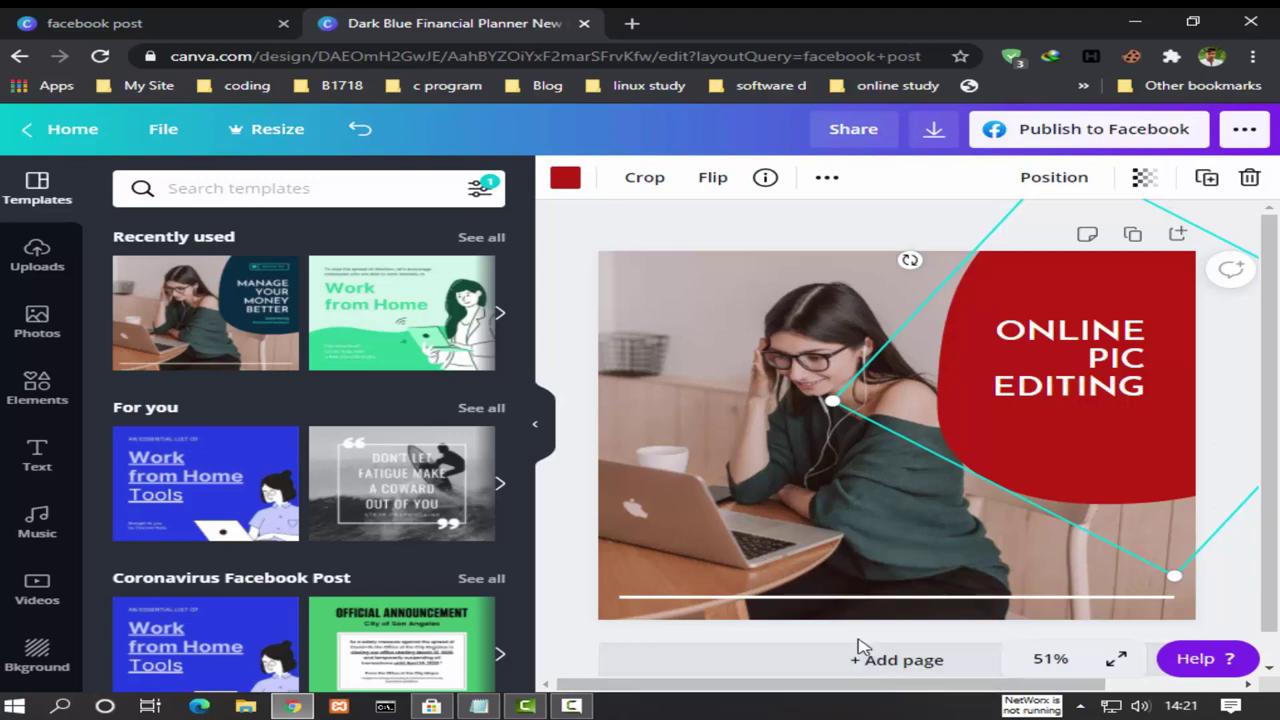
- Add a page with the Green and Purple Covid-19 '03. Have a to-do list' layout, minus the woman illustration
scroll(1268, 398, down, 1)
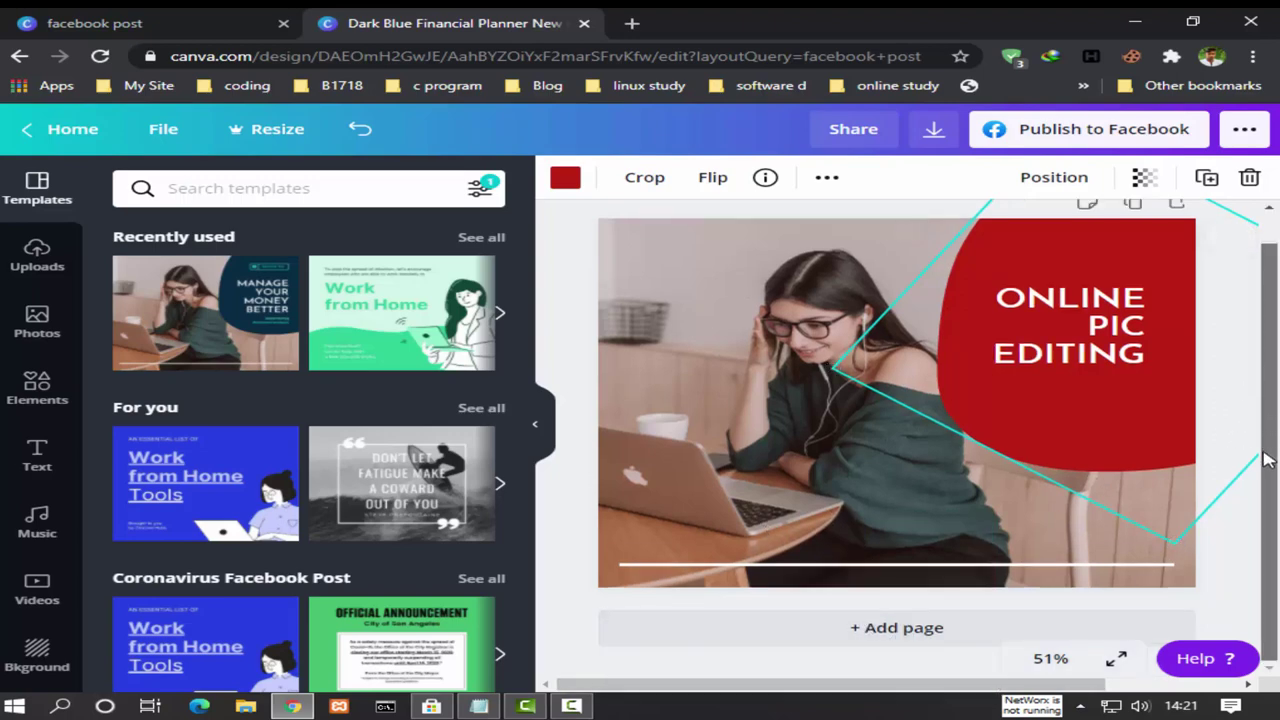
click(885, 627)
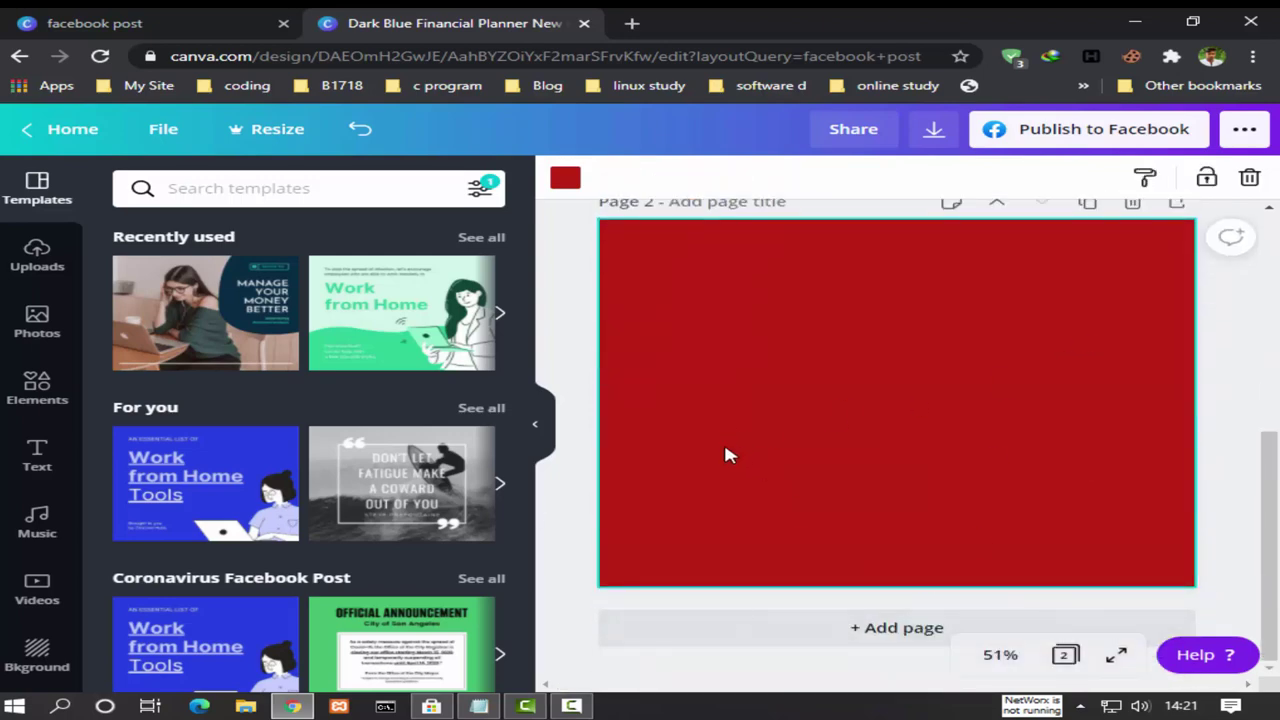
click(405, 325)
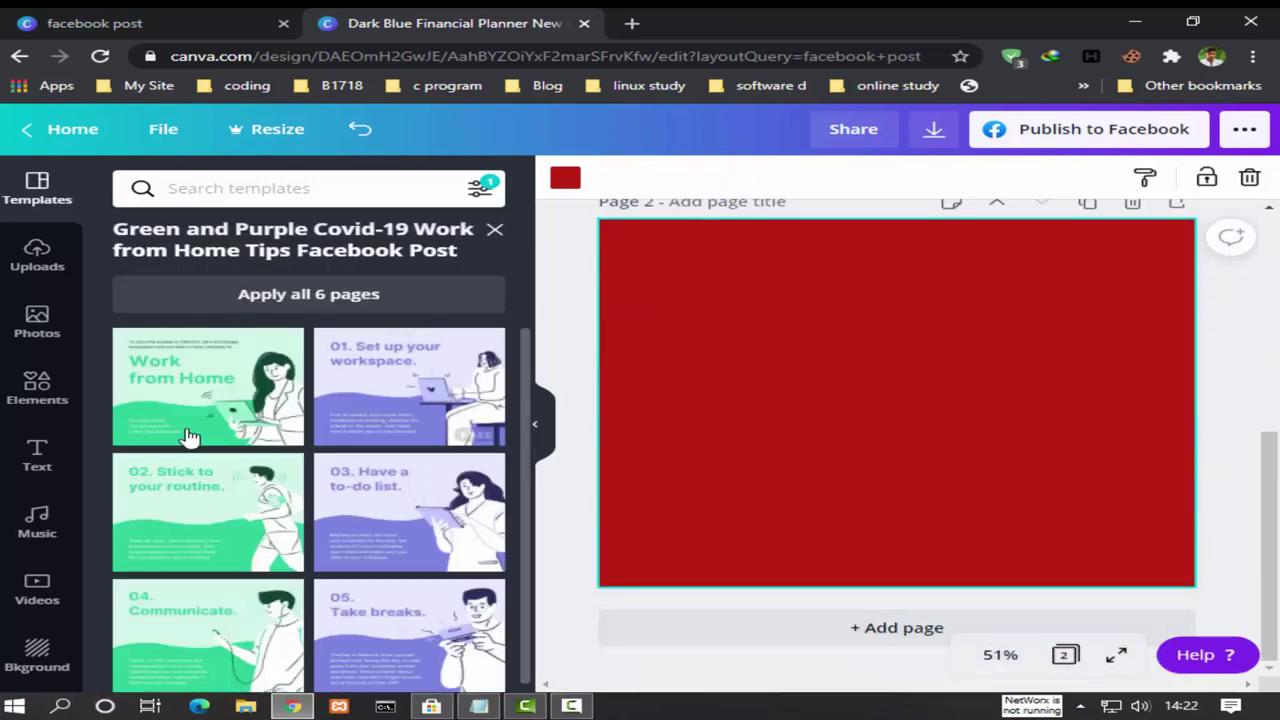
click(407, 522)
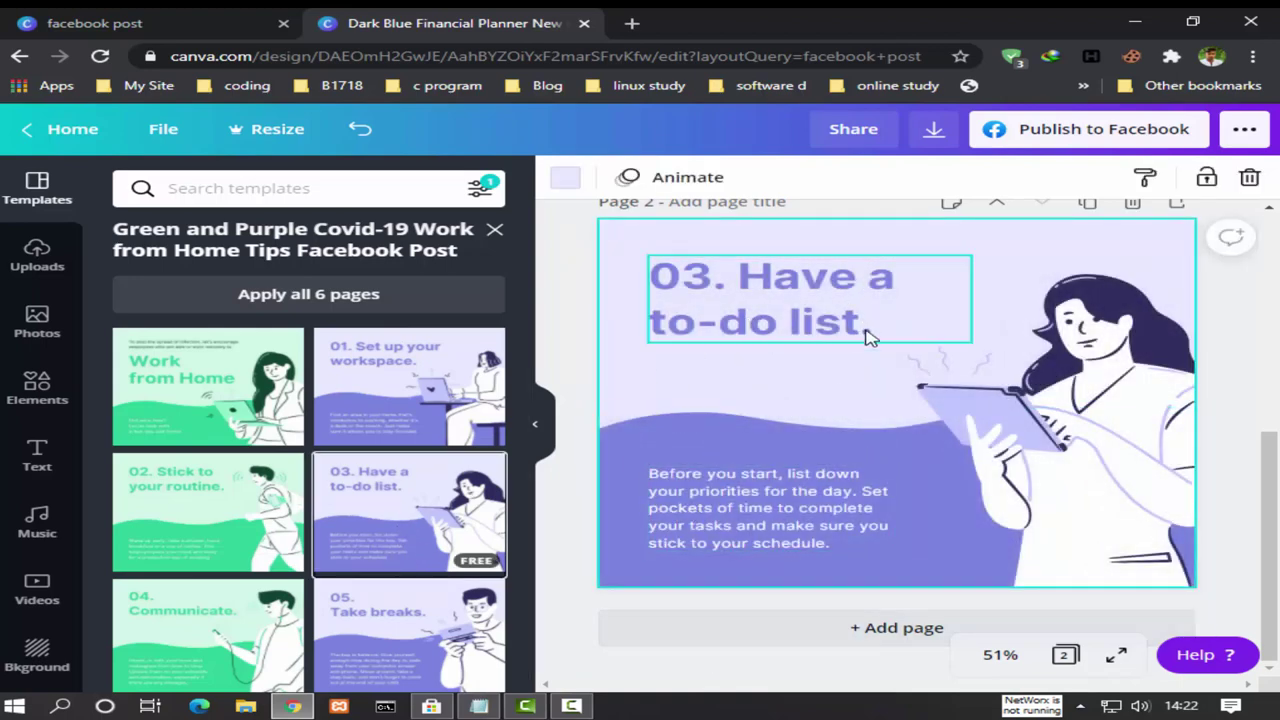
click(1047, 472)
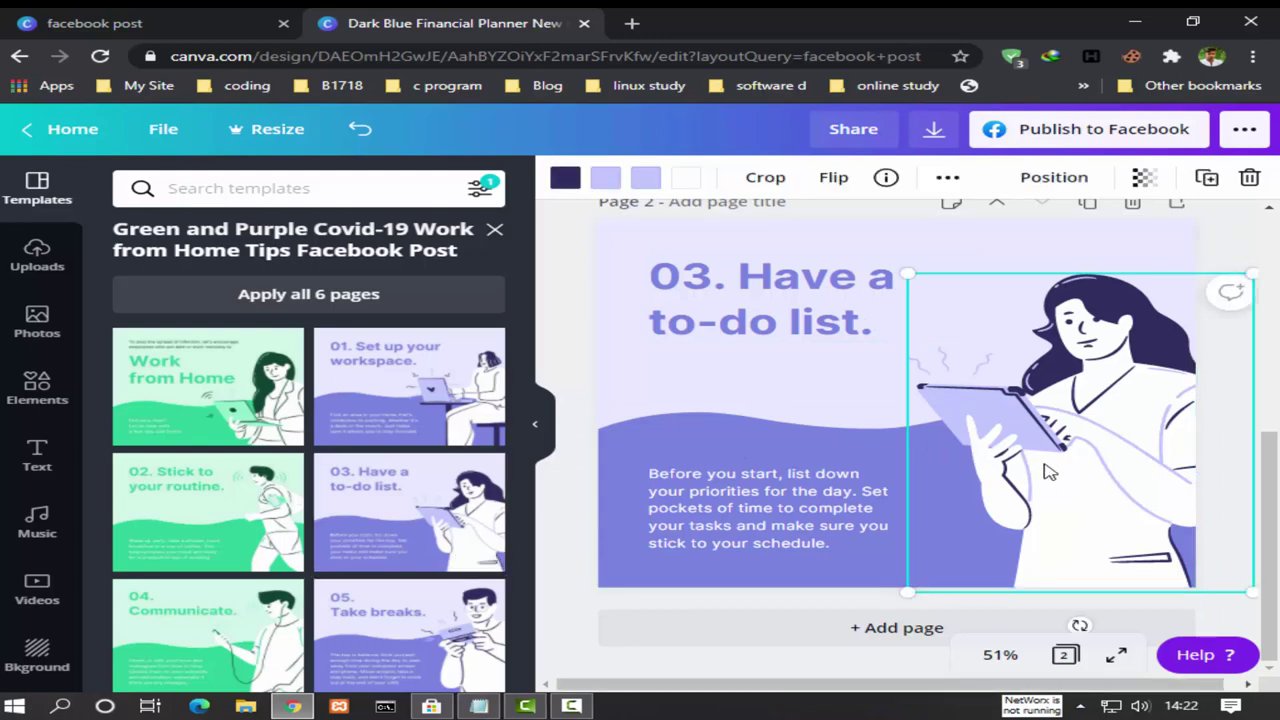
key(Delete)
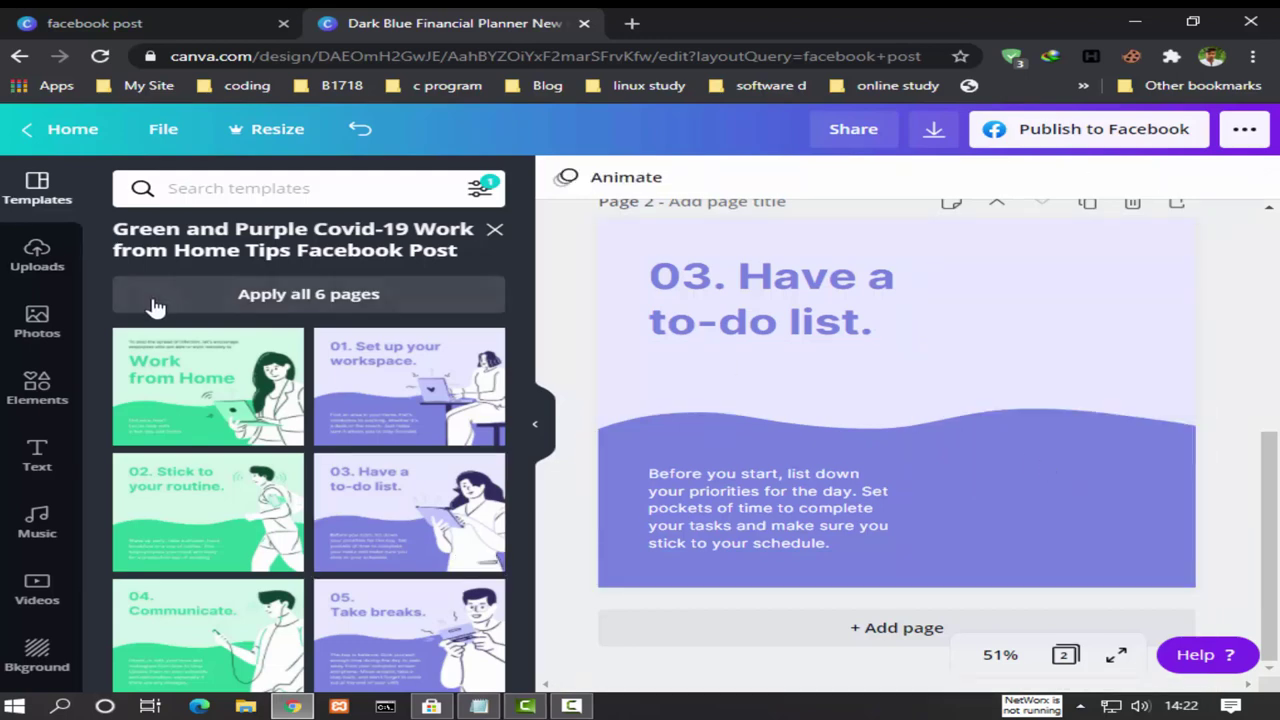
- Place a round Facebook logo at page 2's bottom-left and delete the body paragraph
click(36, 388)
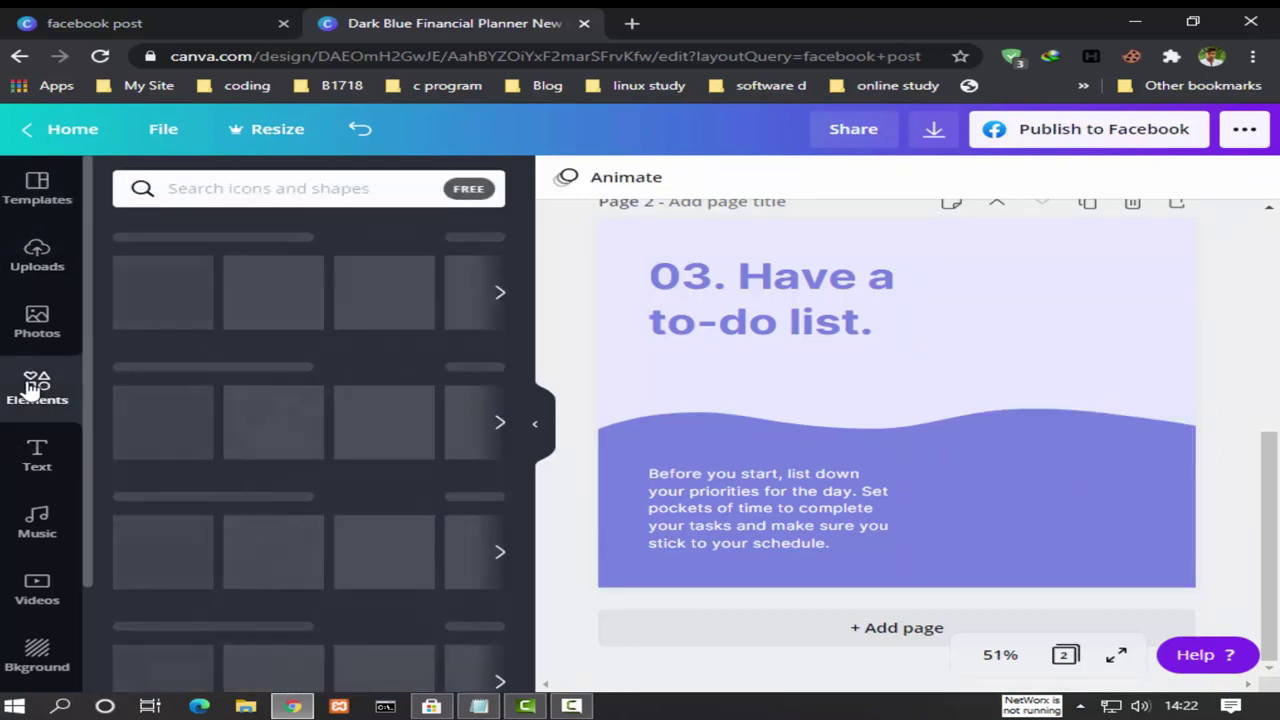
click(216, 191)
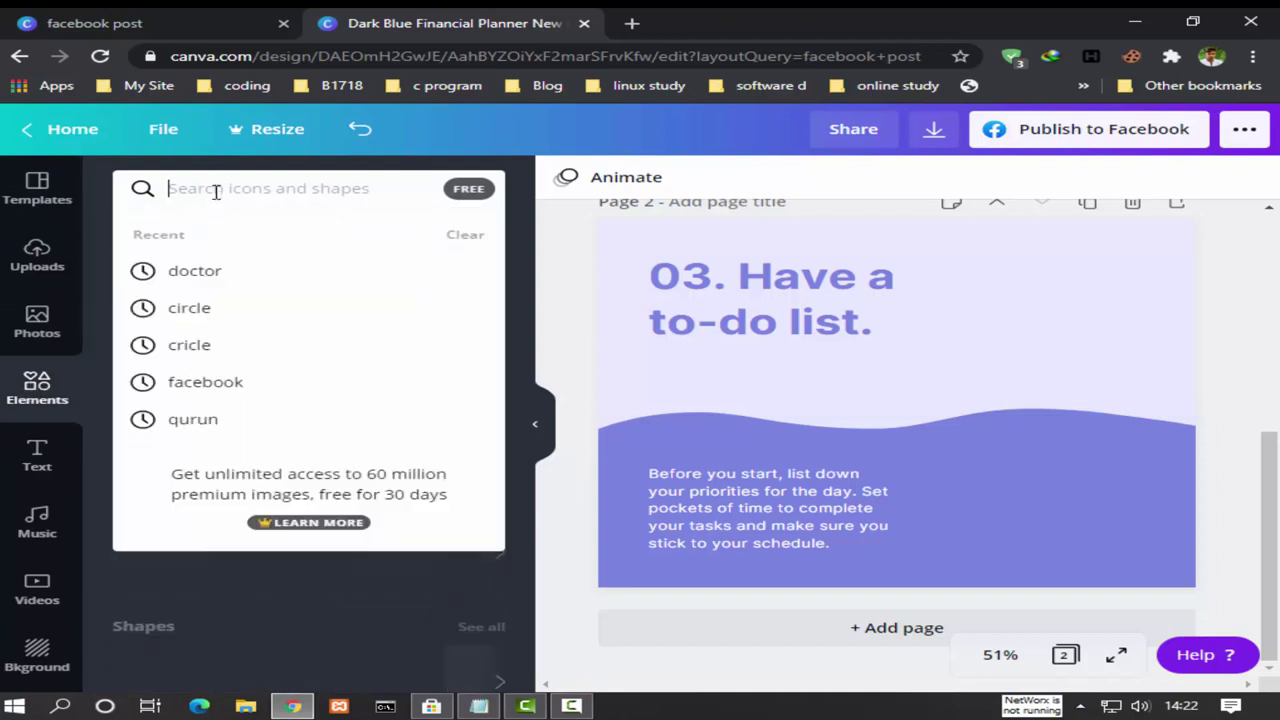
text(facebook)
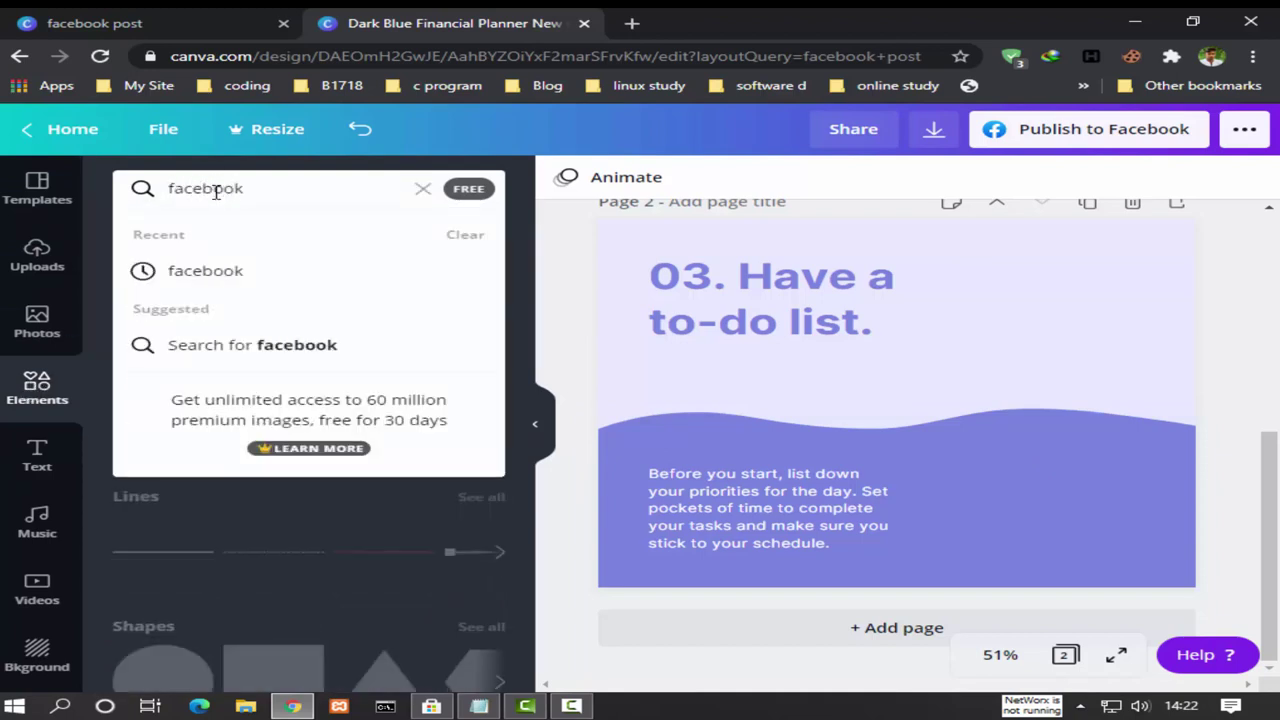
key(Return)
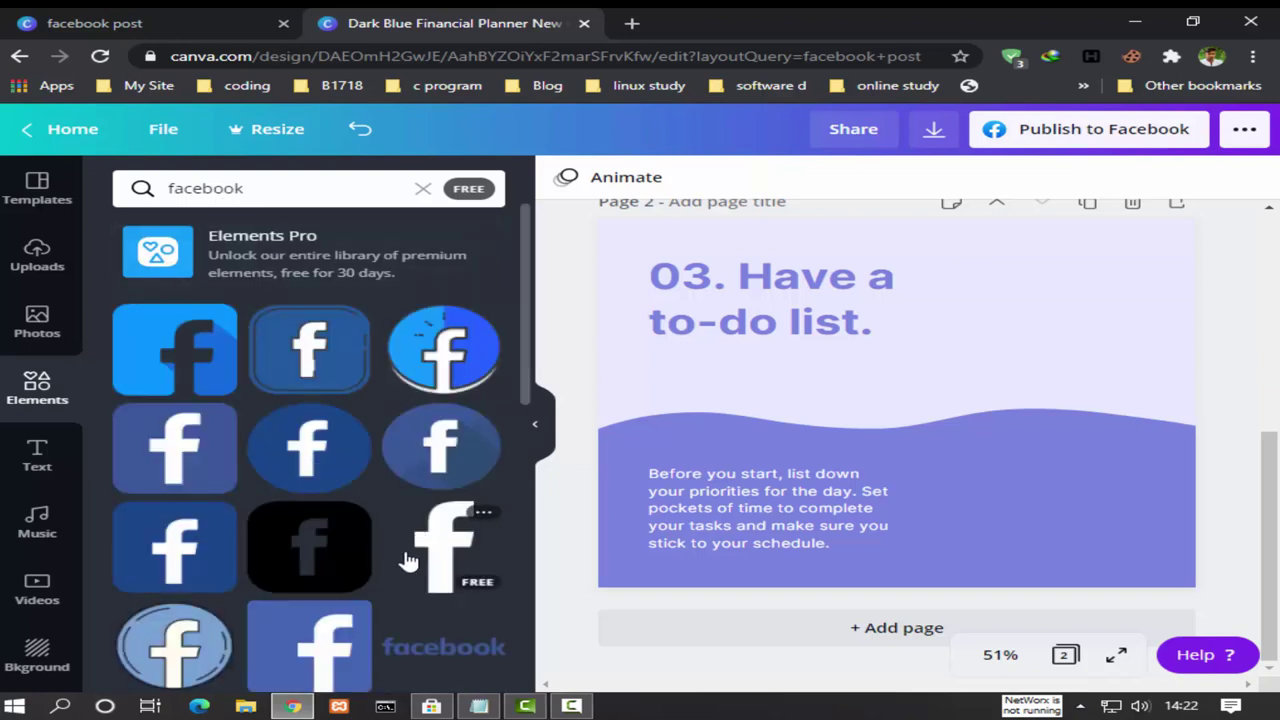
click(307, 457)
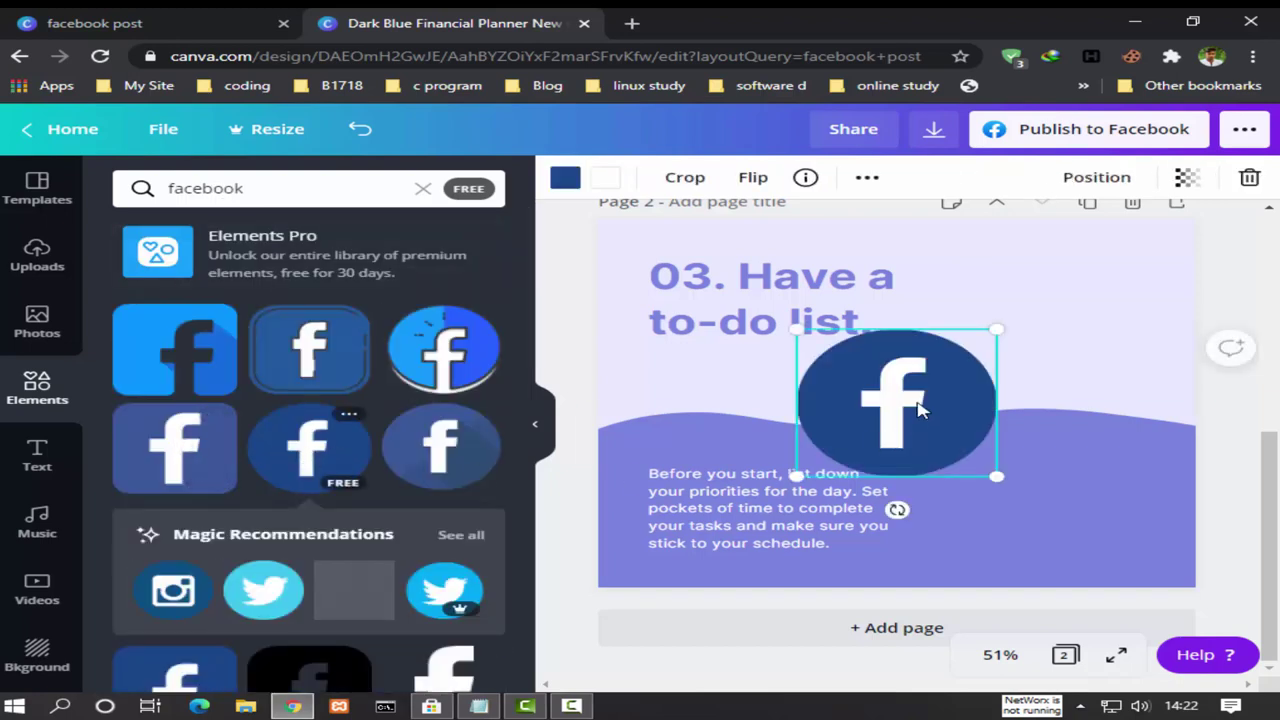
drag(905, 406, 683, 513)
mouse_move(770, 512)
mouse_down()
mouse_move(922, 527)
mouse_move(918, 541)
mouse_up()
key(Delete)
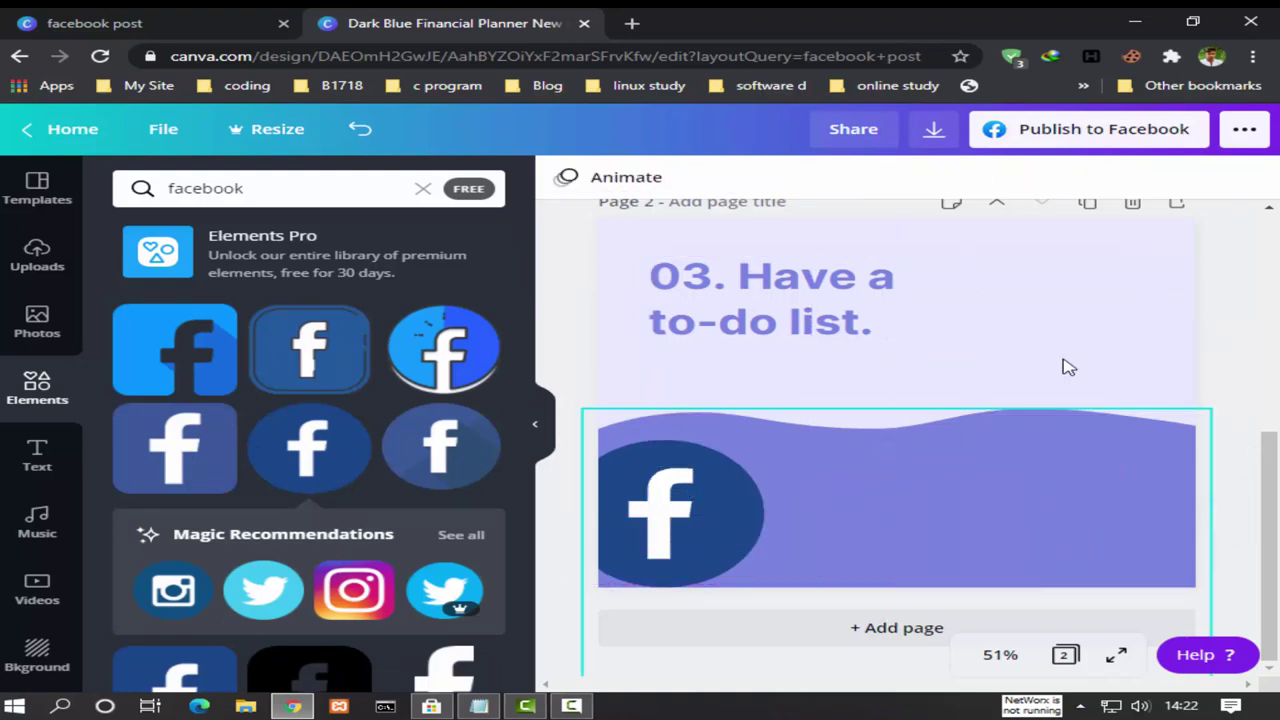
- Put the uploaded nurse illustration at page 2's top-right and delete the to-do list heading
click(38, 258)
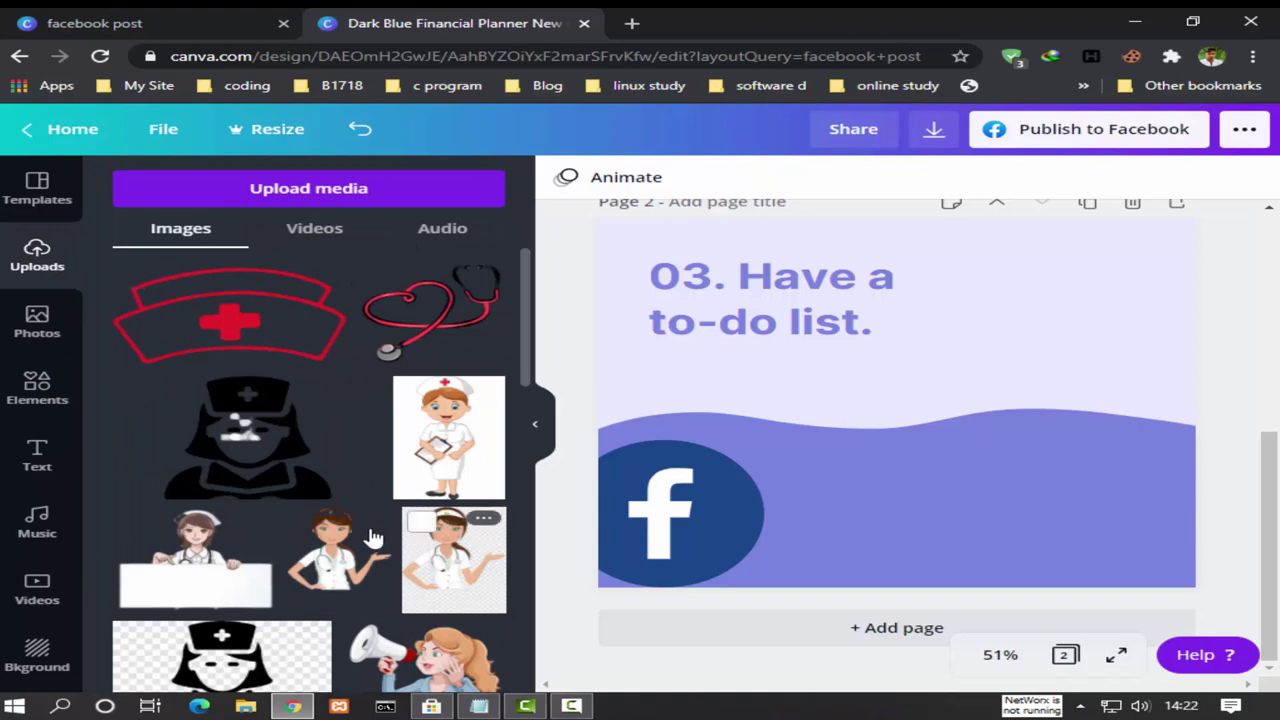
click(330, 556)
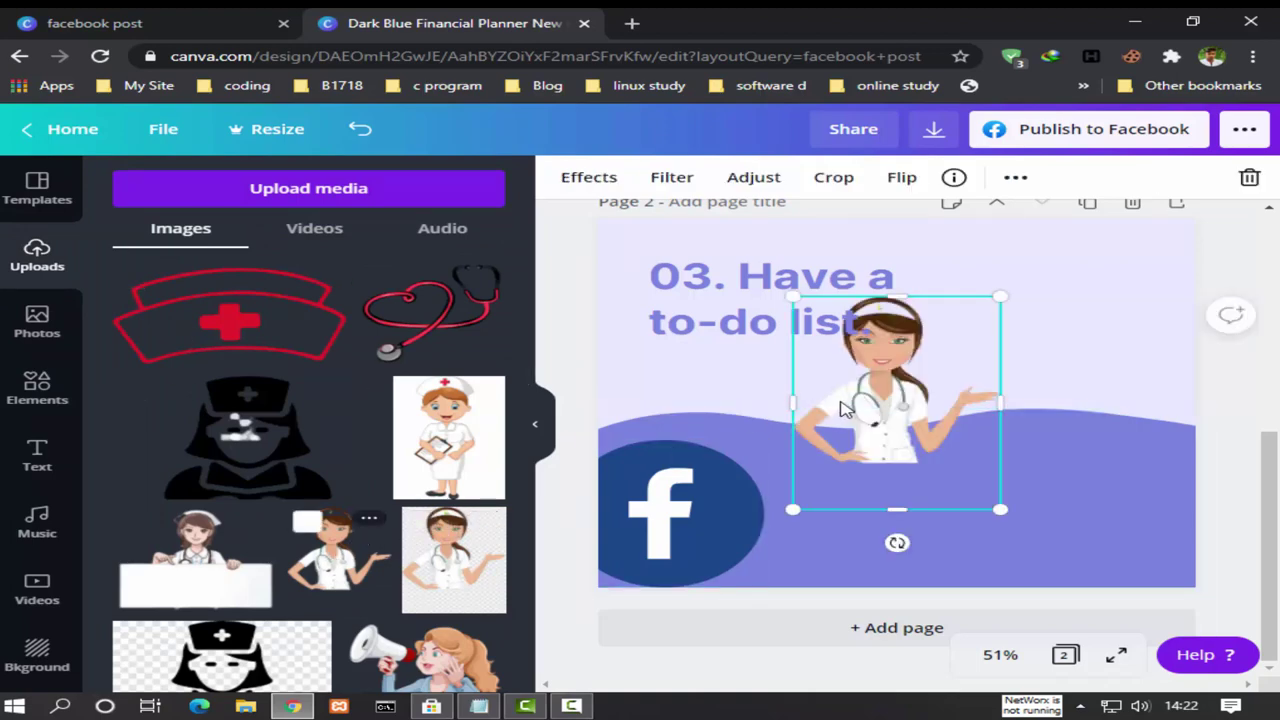
mouse_move(840, 400)
mouse_down()
mouse_move(1012, 322)
mouse_move(1001, 347)
mouse_up()
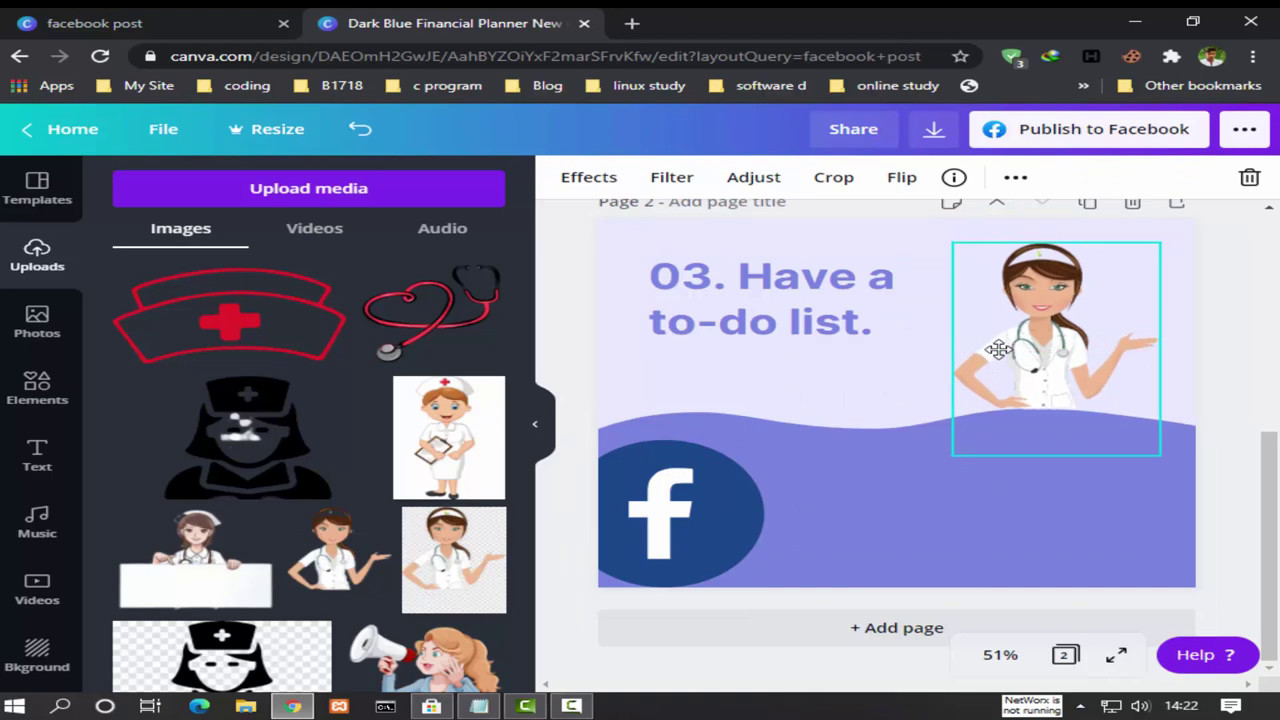
click(860, 418)
click(826, 338)
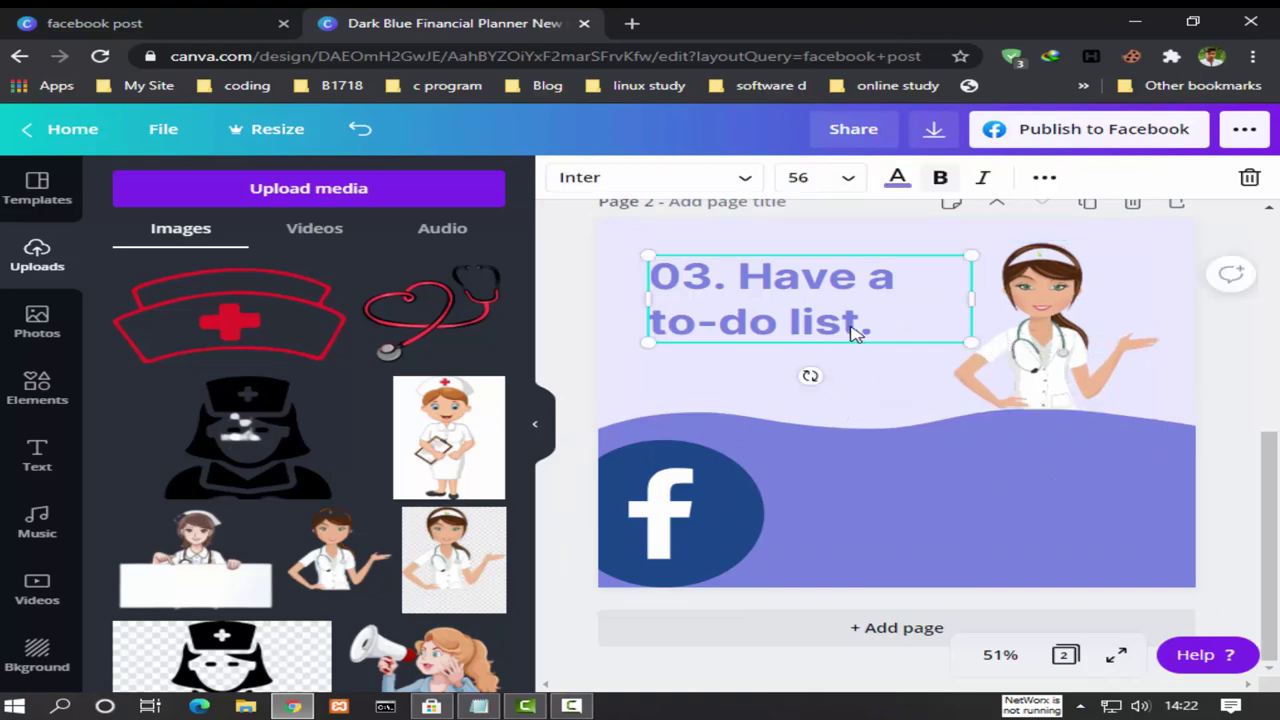
key(Delete)
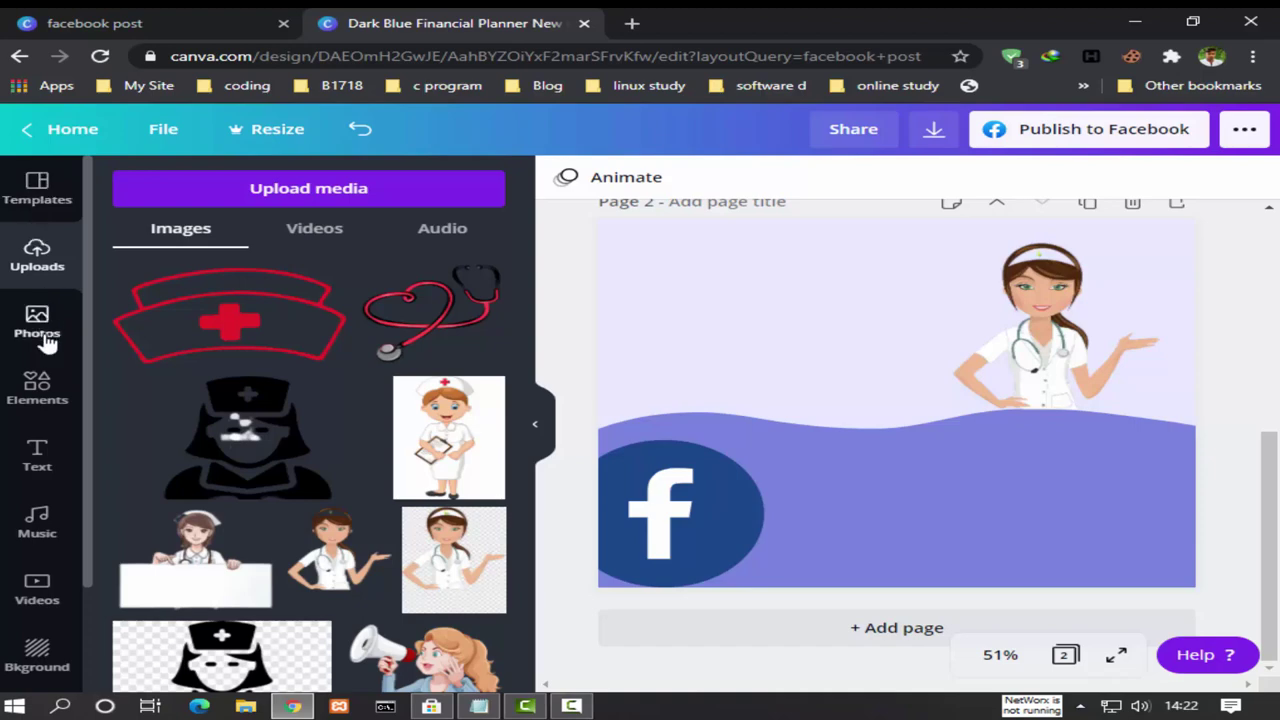
- Add a heading text box reading 'Dreamanica.net' to page 2
click(37, 452)
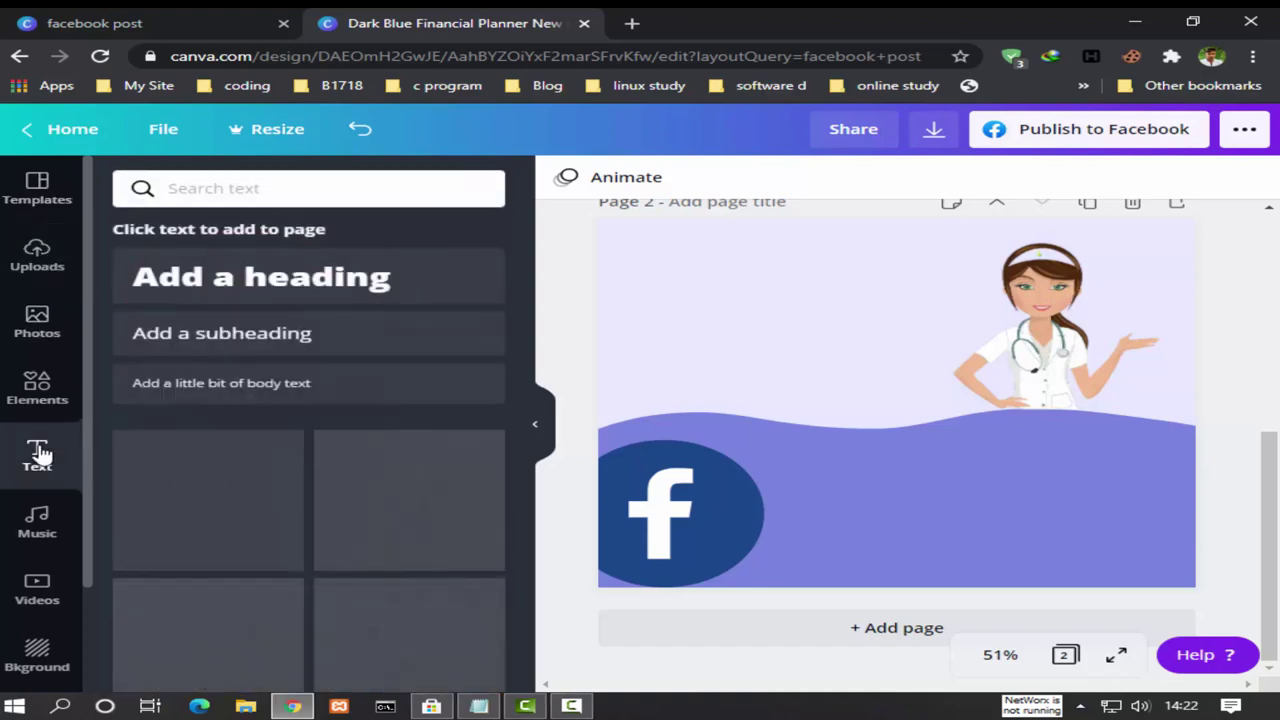
click(262, 285)
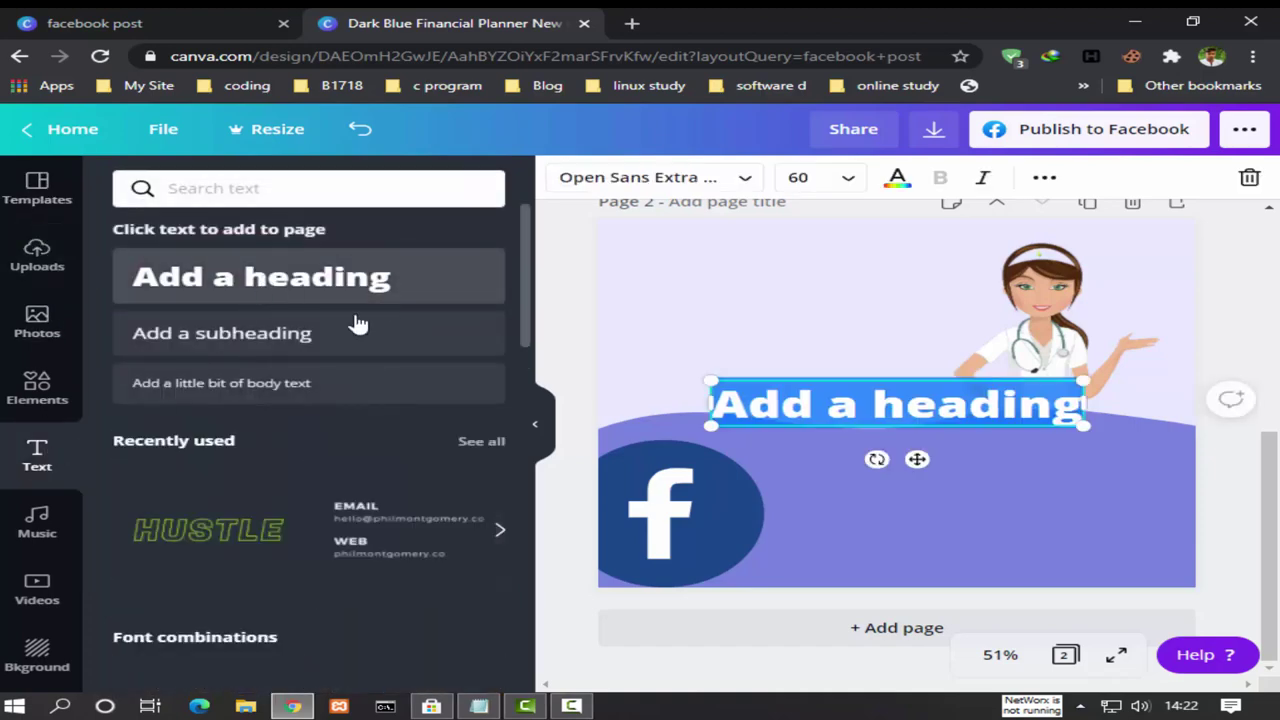
key(BackSpace)
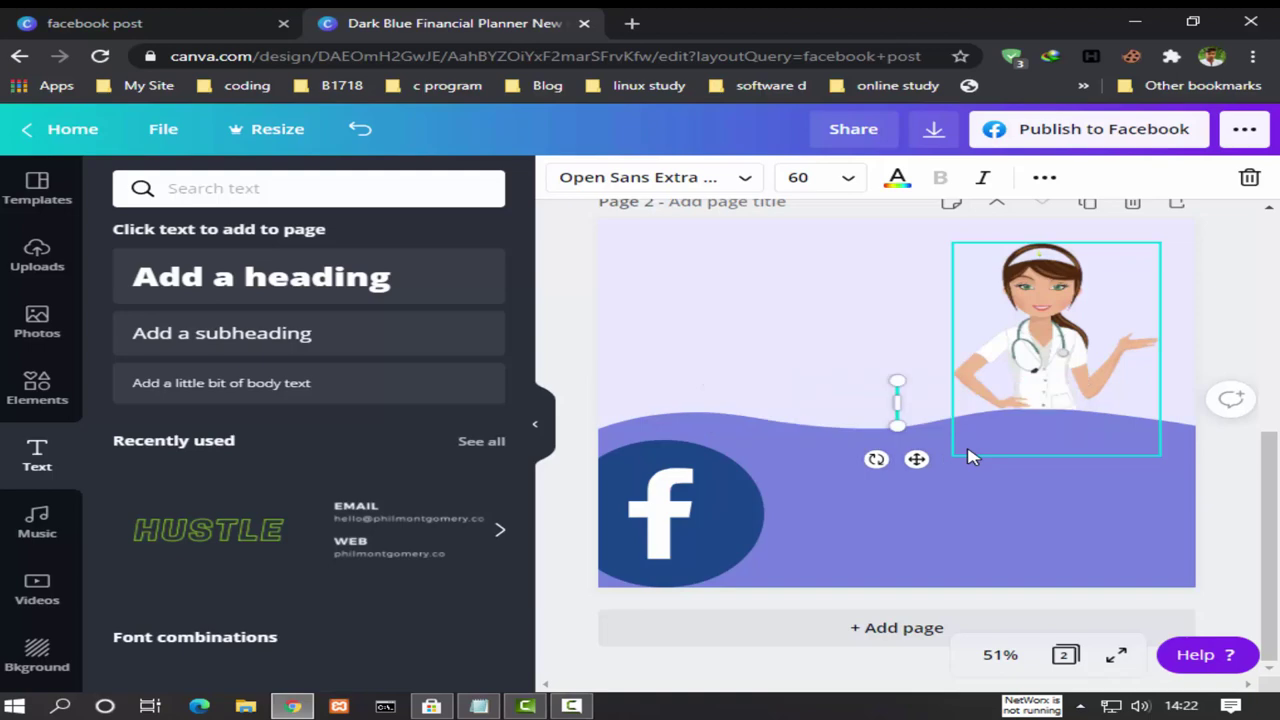
text(Drea)
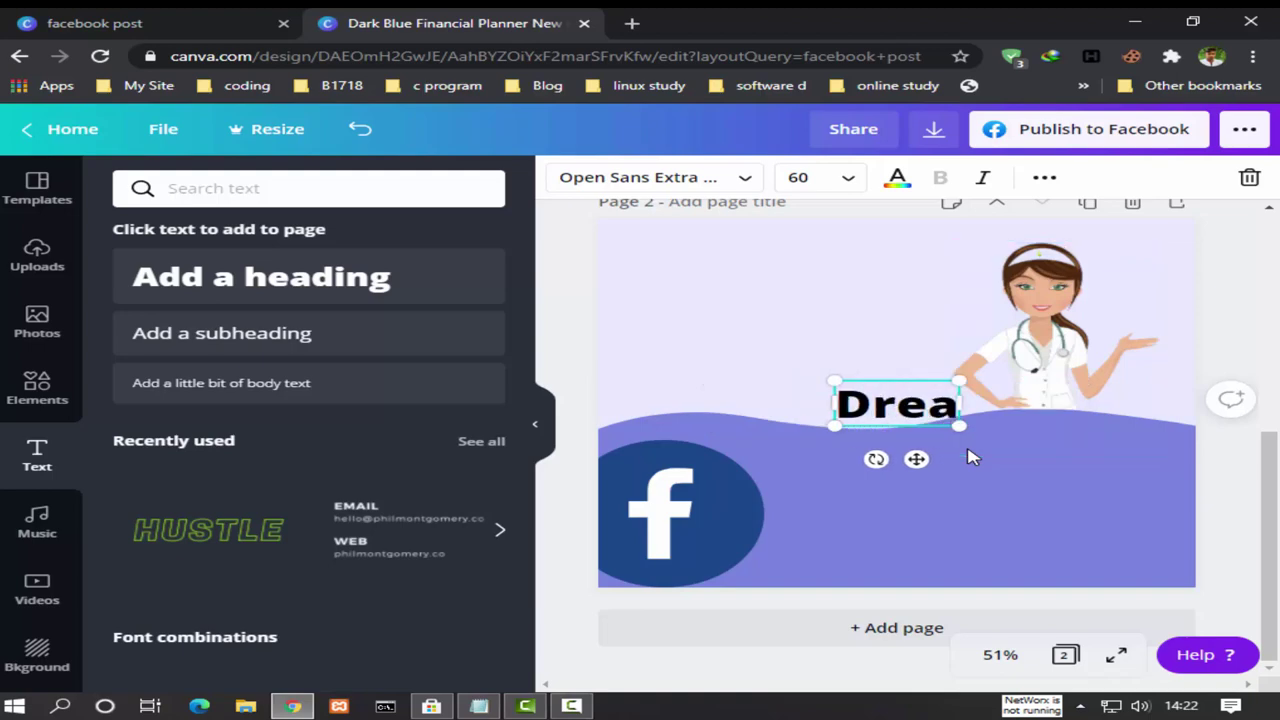
text(manic)
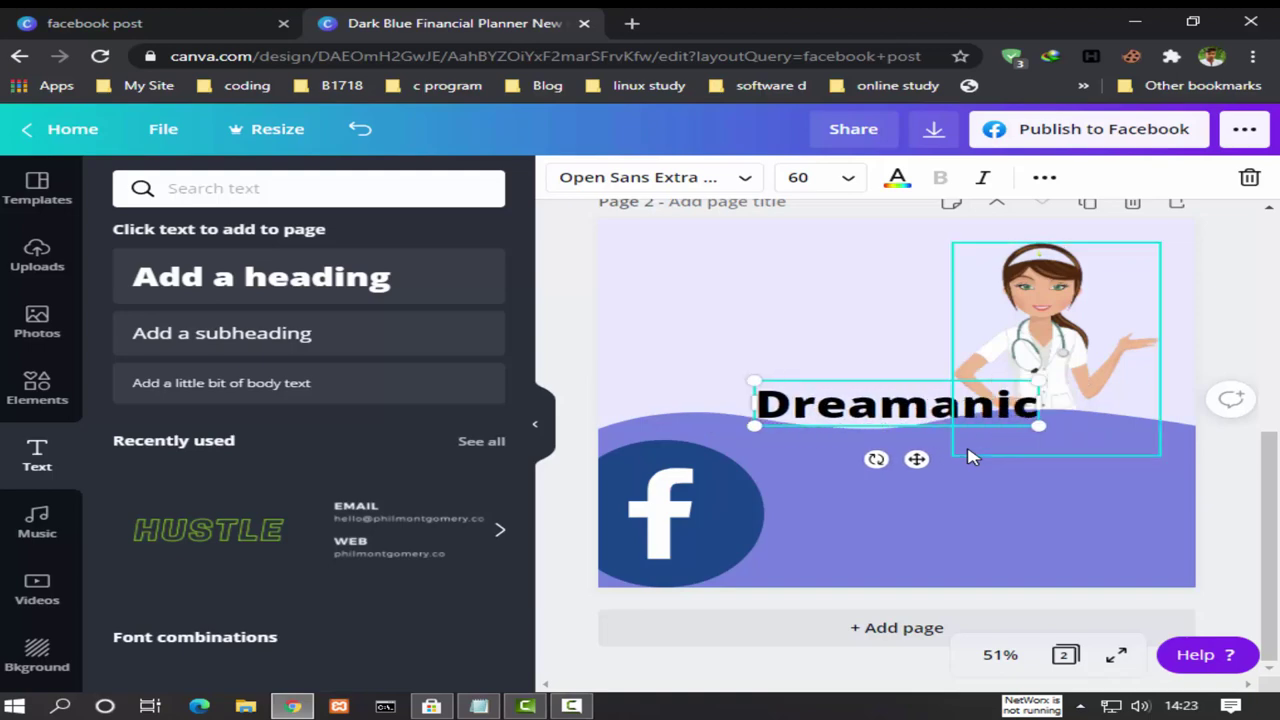
text(a.)
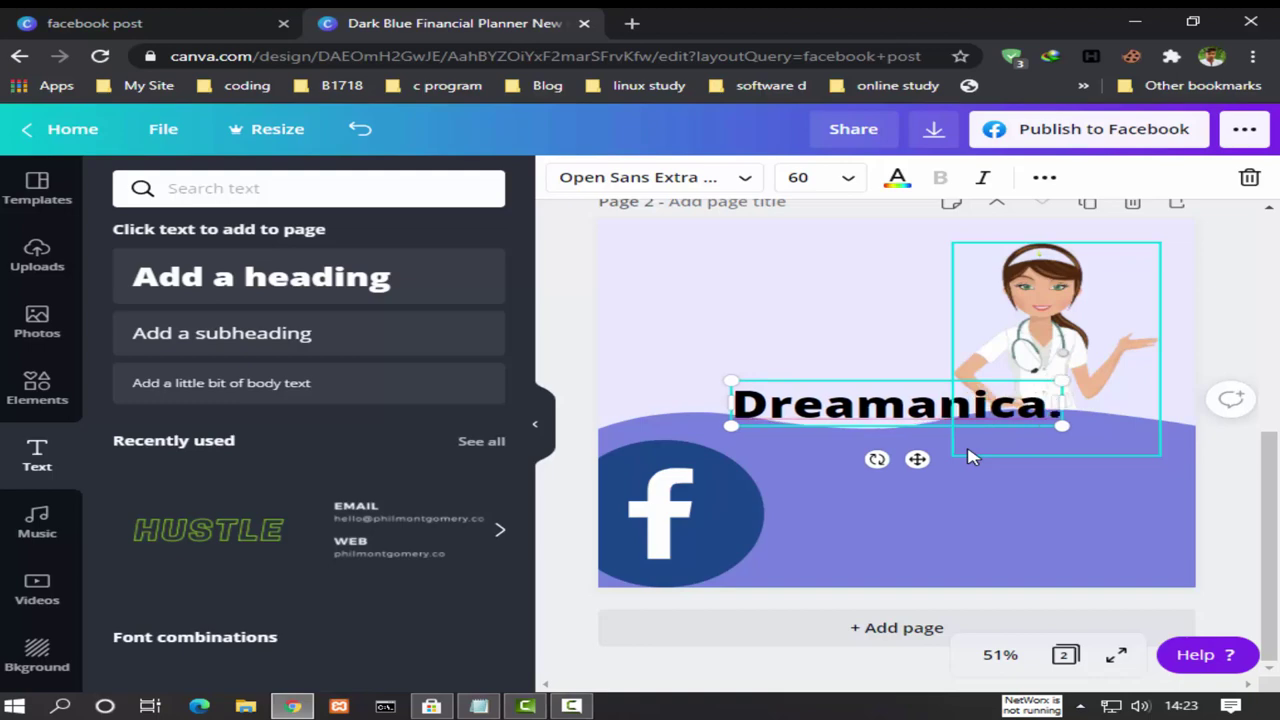
text(net)
- Move the Dreamanica.net text onto the purple wave beside the Facebook logo
click(985, 489)
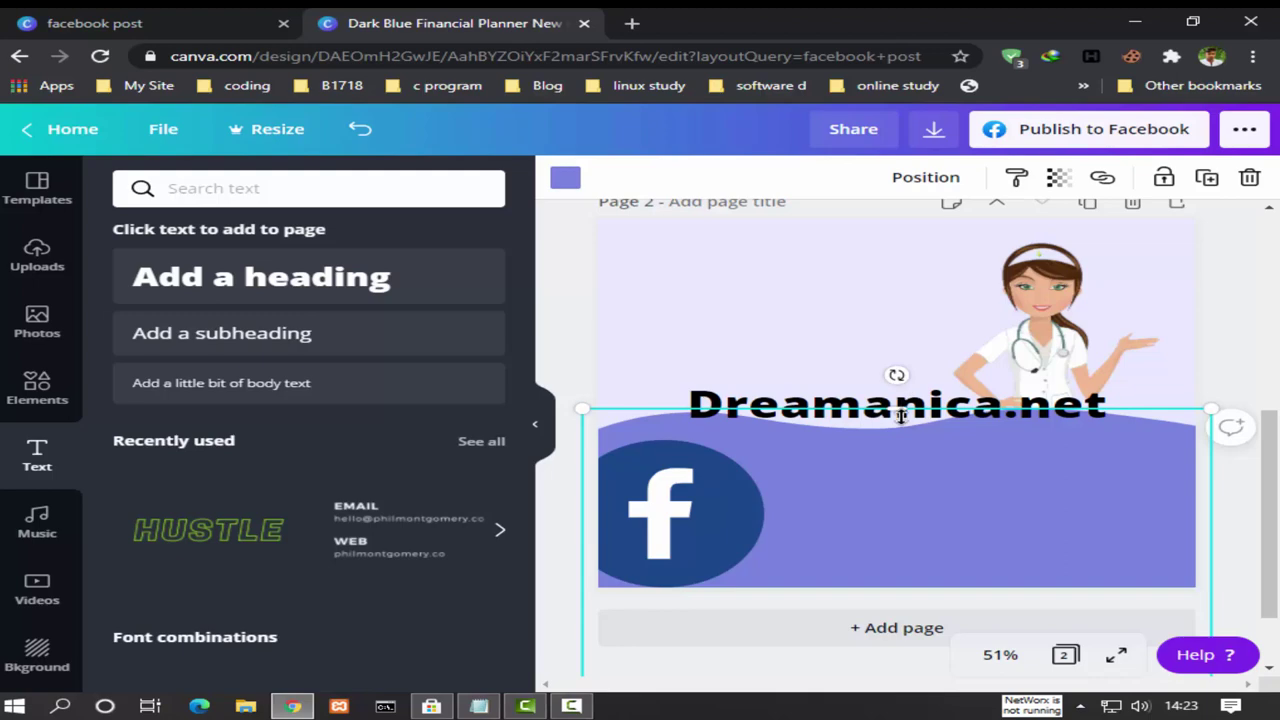
click(977, 422)
click(868, 420)
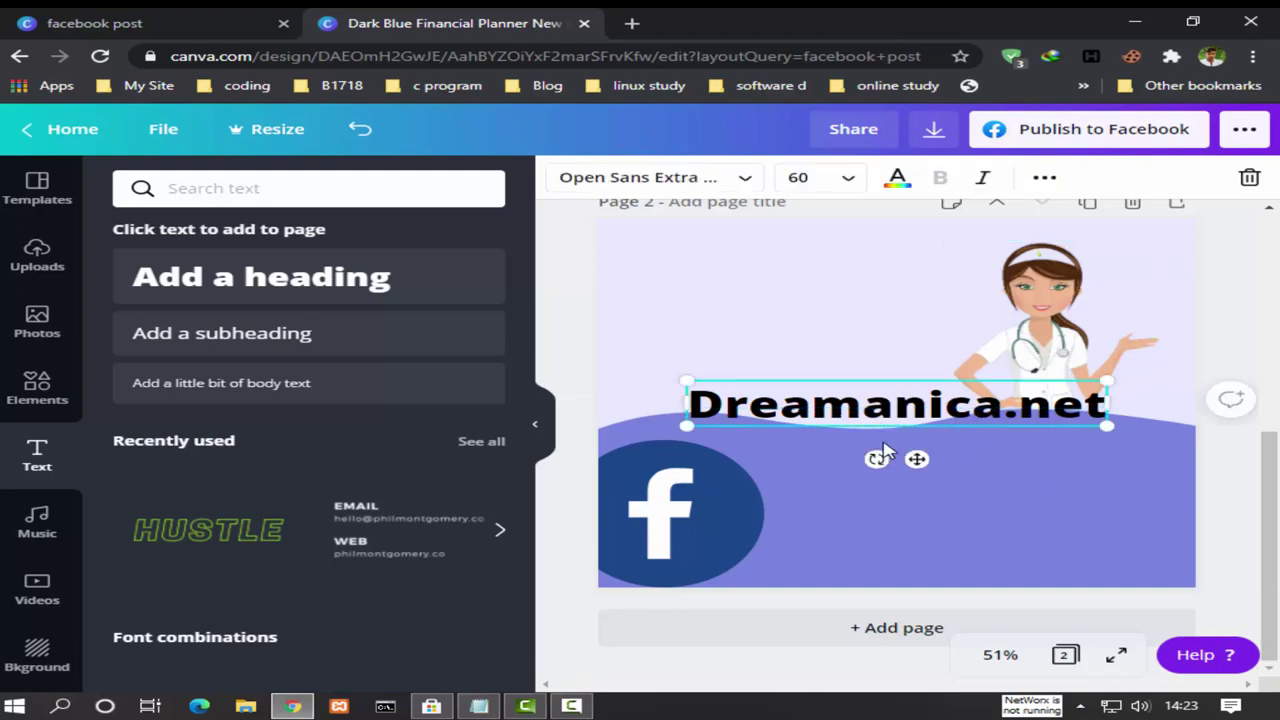
mouse_move(860, 410)
mouse_down()
mouse_move(940, 497)
mouse_move(942, 555)
mouse_up()
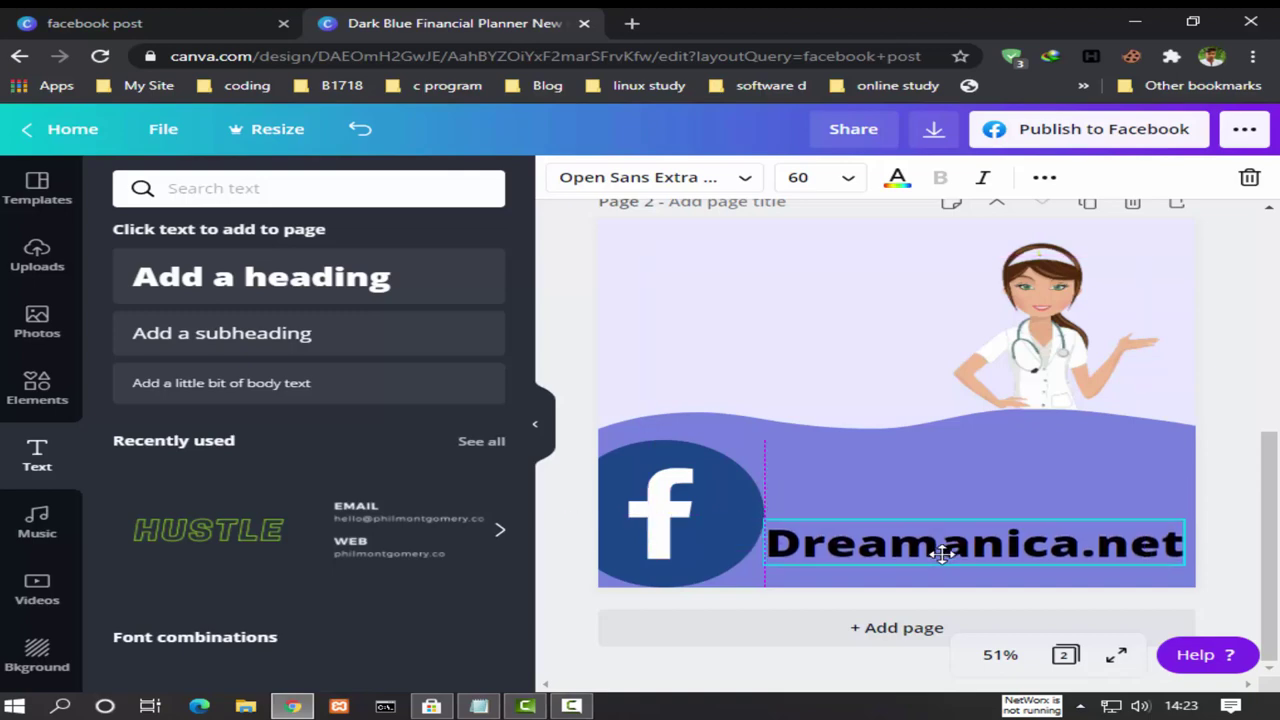
click(892, 444)
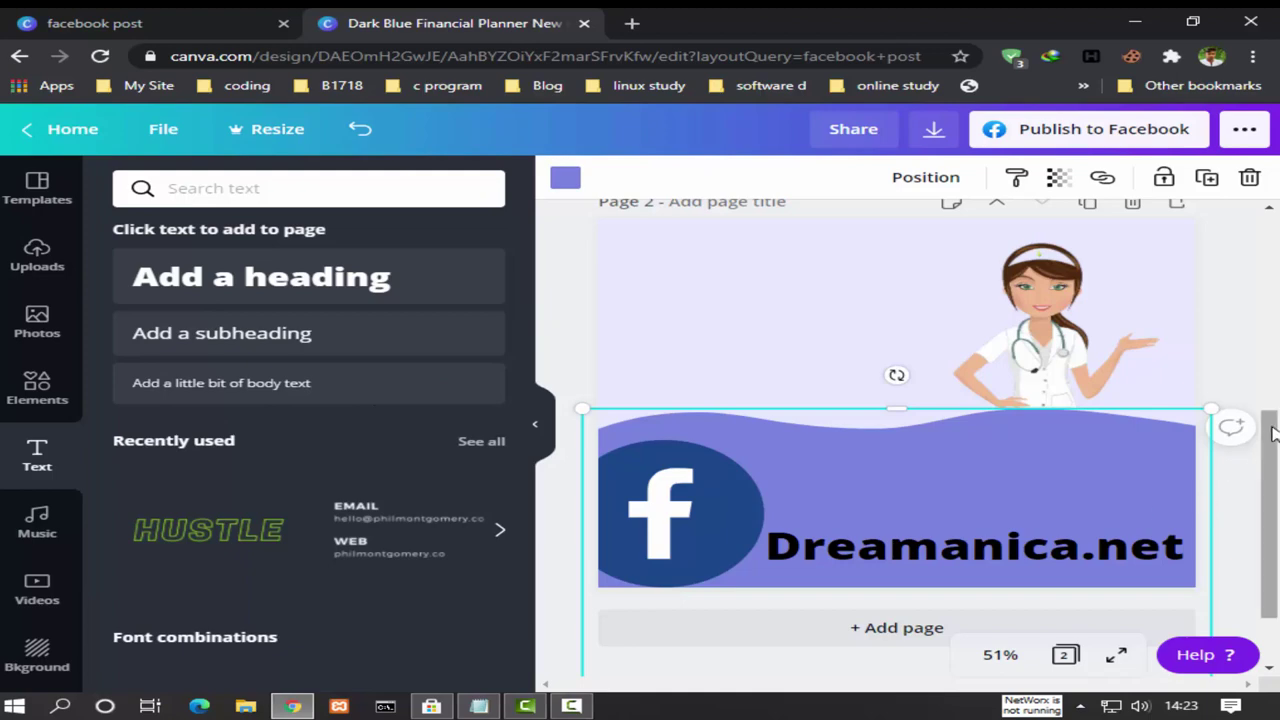
drag(1270, 432, 1272, 226)
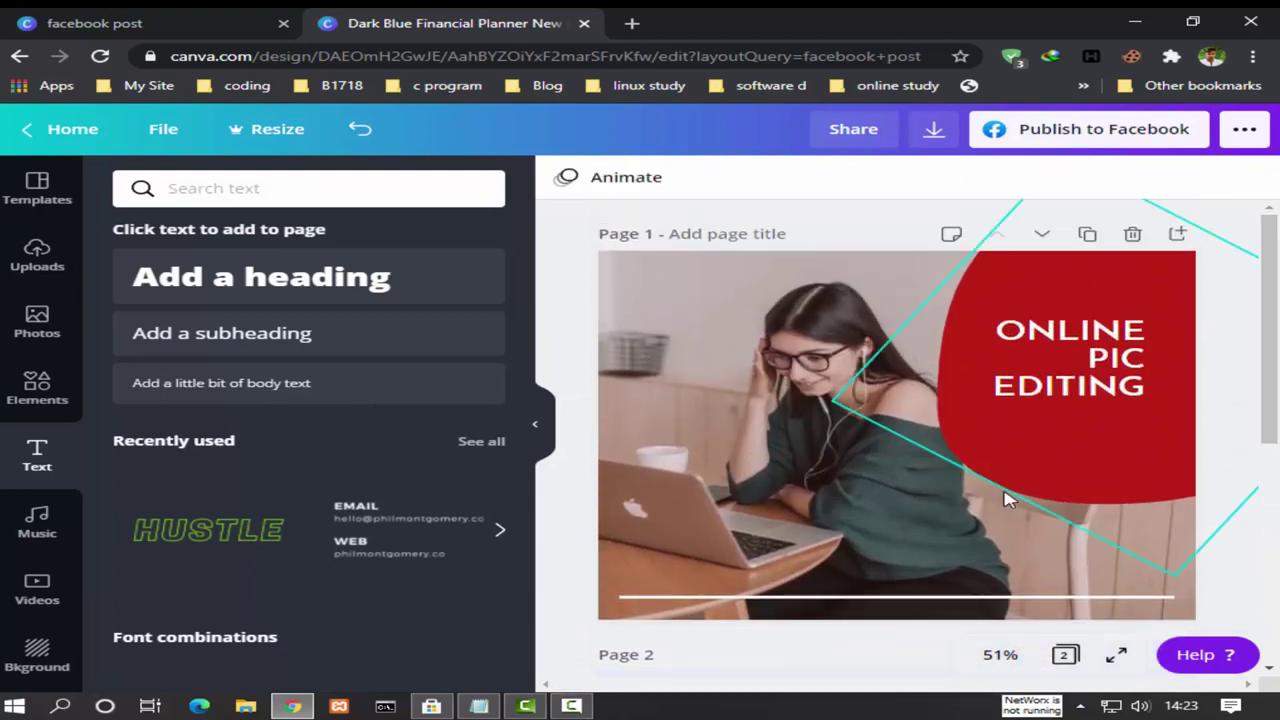
- Try the HUSTLE text style on page 1, undo it, and bring up the stock photo library
click(925, 545)
mouse_move(208, 530)
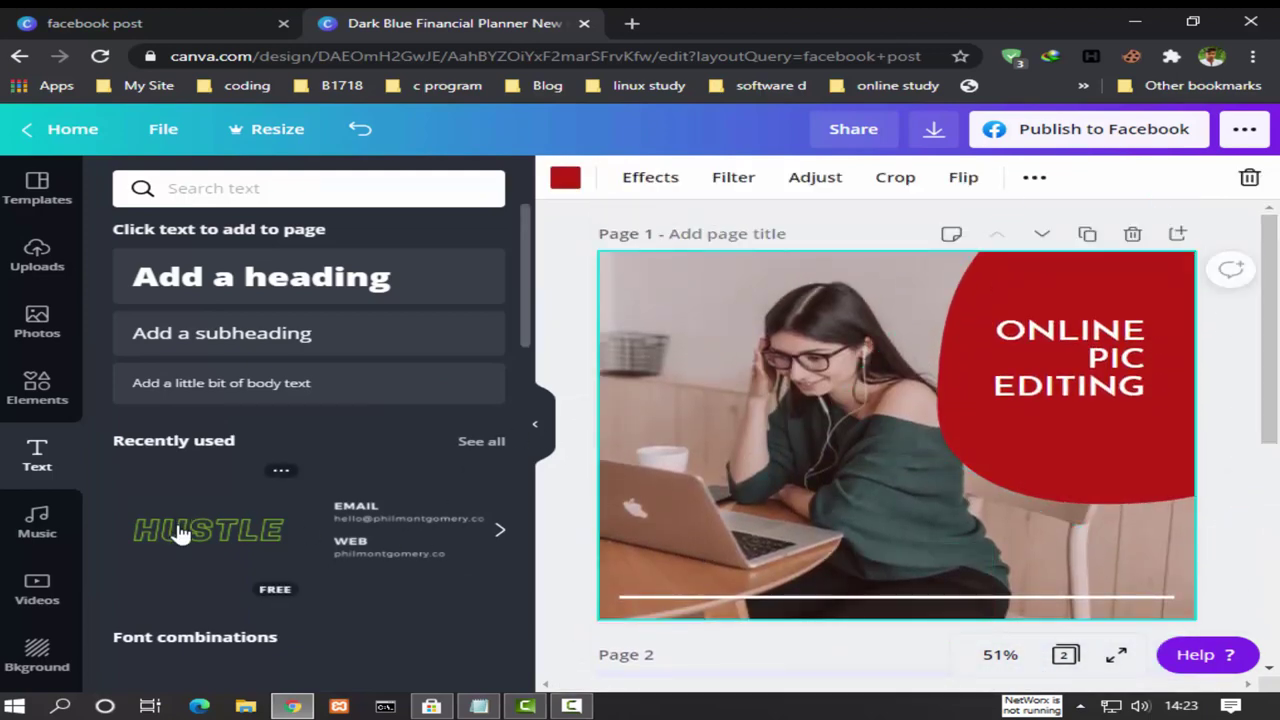
click(177, 535)
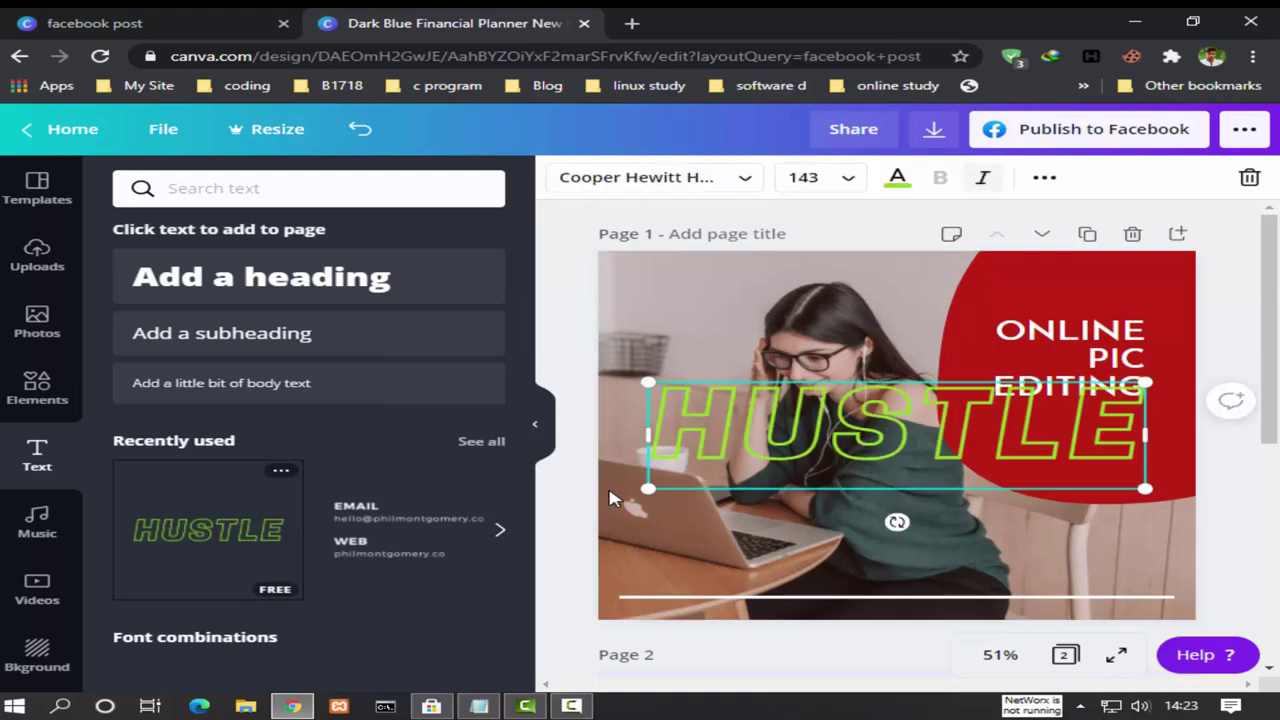
key(Delete)
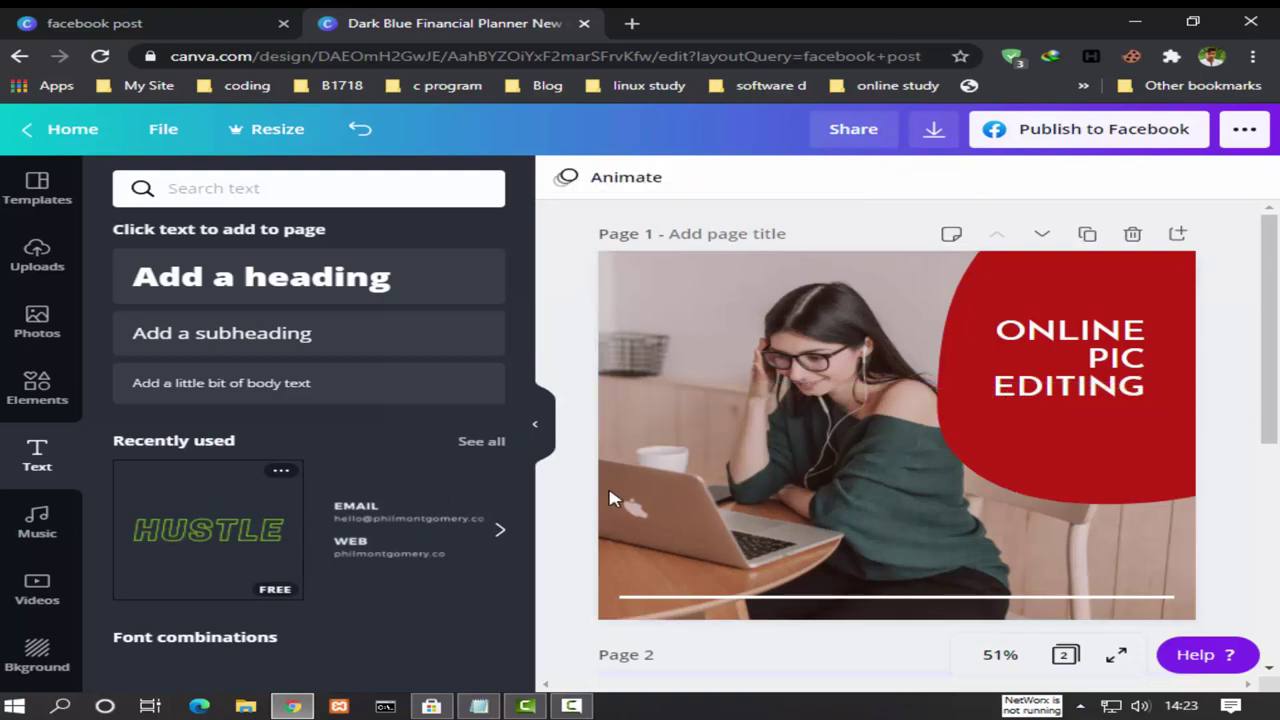
key(ctrl+v)
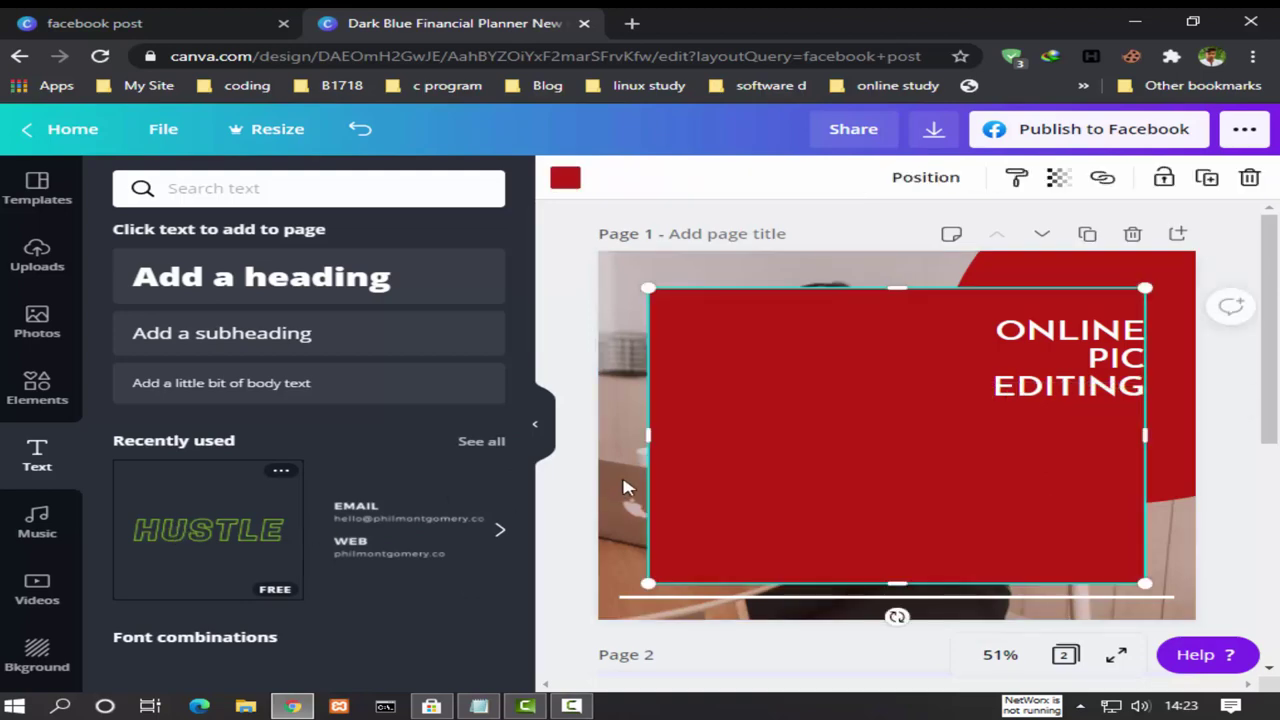
key(Delete)
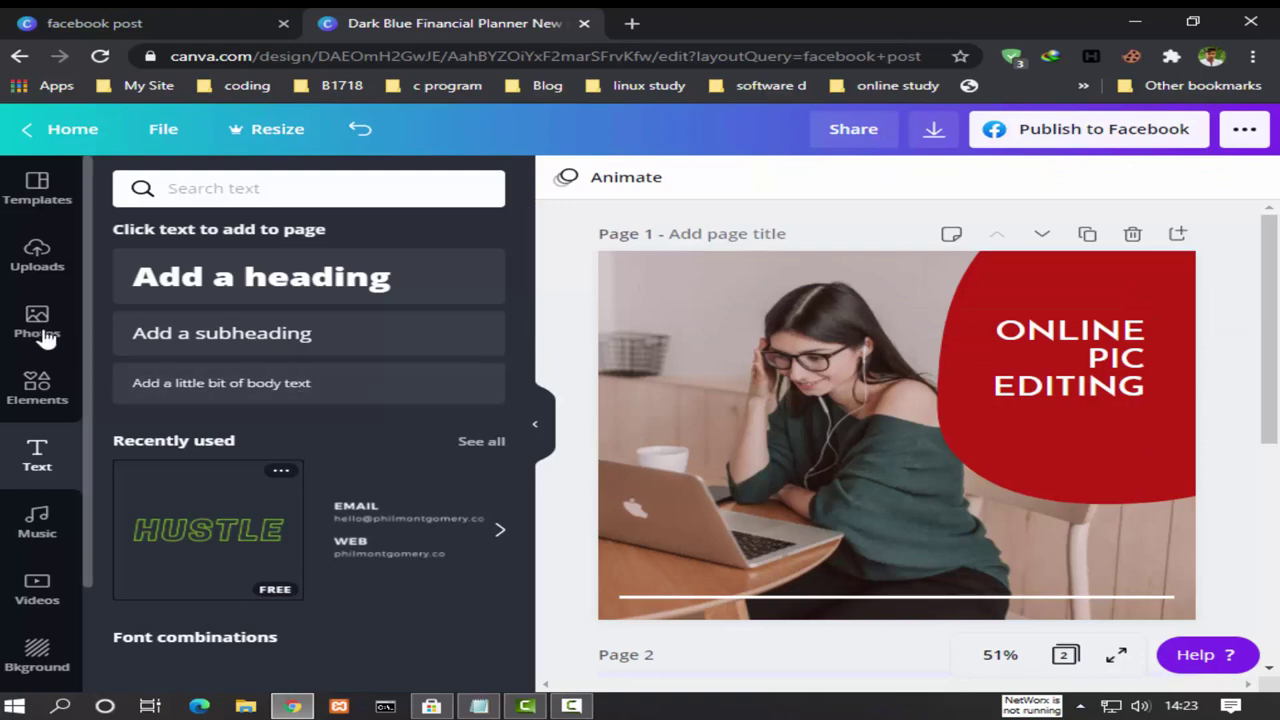
click(37, 324)
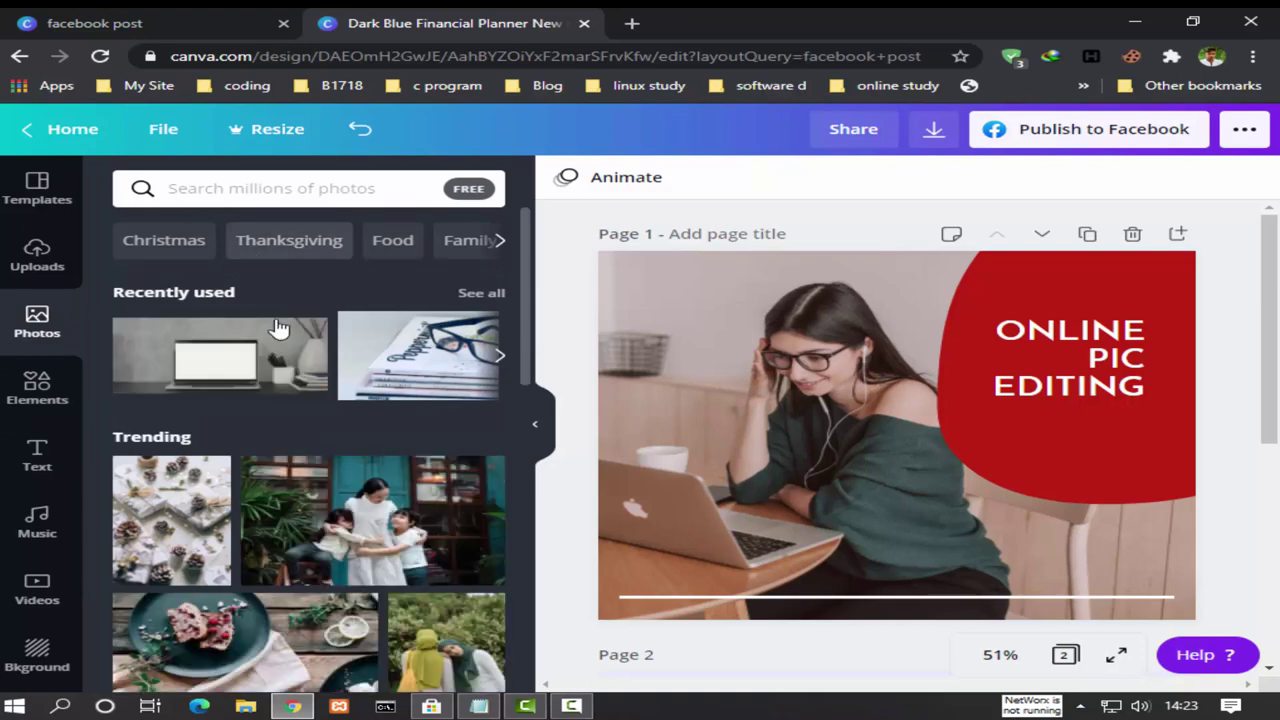
- Add the uploaded Dreamanica logo to page 1 along the photo's bottom edge, below ONLINE PIC EDITING
click(38, 255)
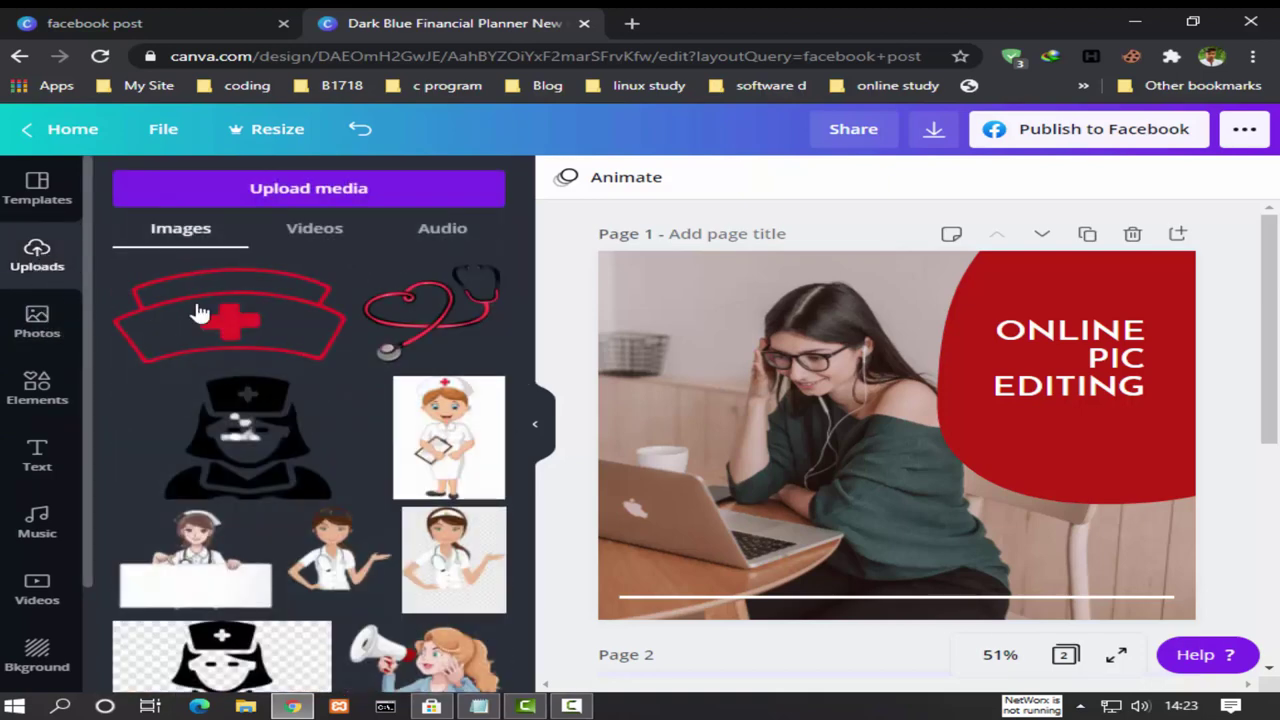
drag(527, 310, 517, 434)
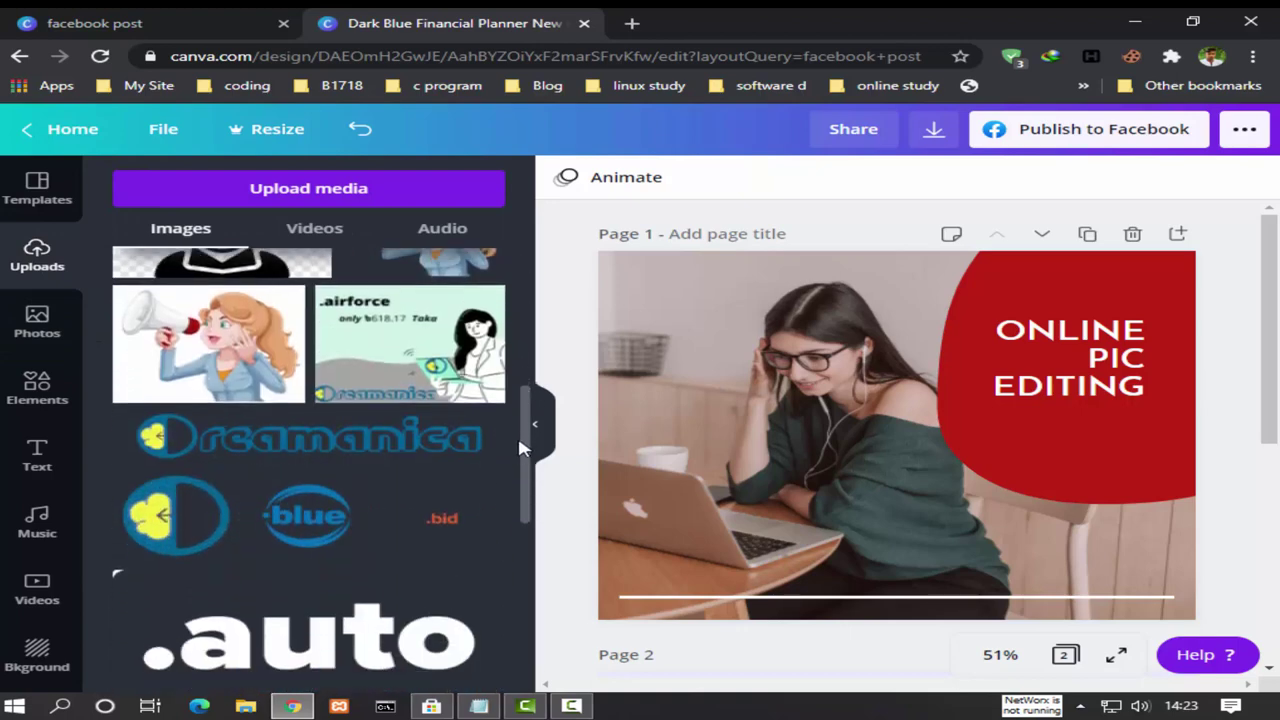
click(346, 443)
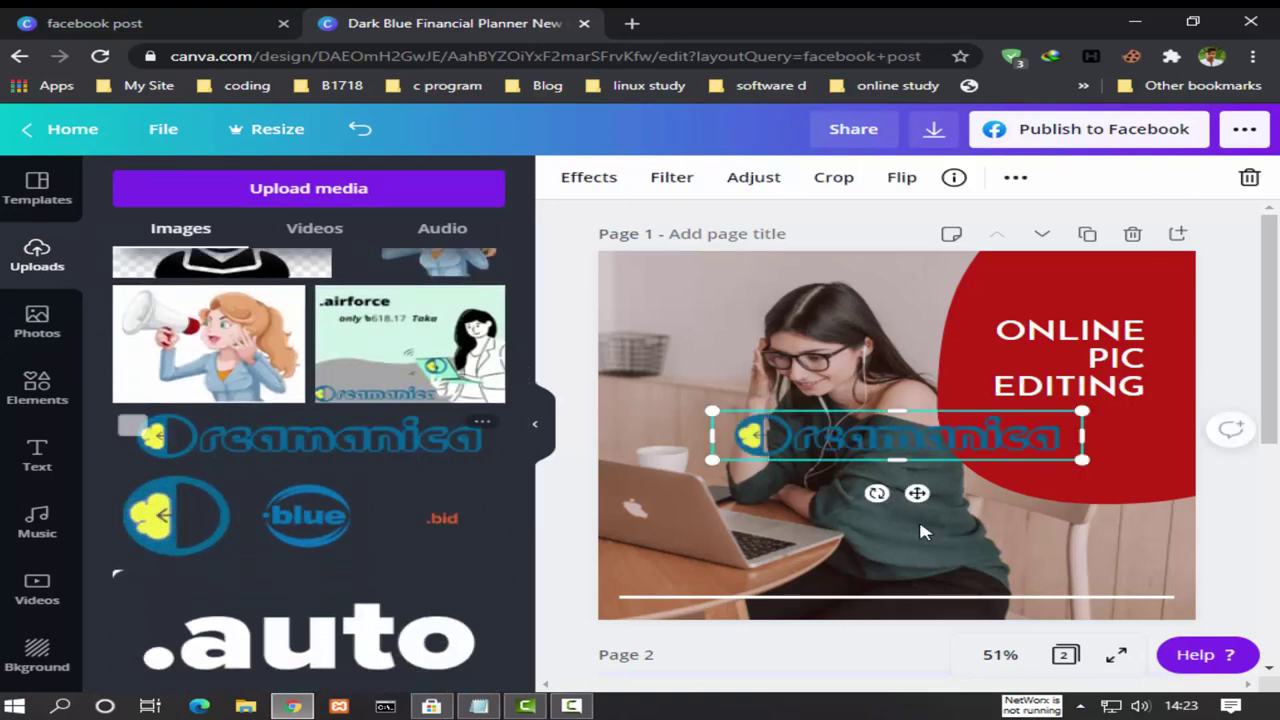
mouse_move(926, 450)
mouse_down()
mouse_move(905, 570)
mouse_move(1015, 585)
mouse_up()
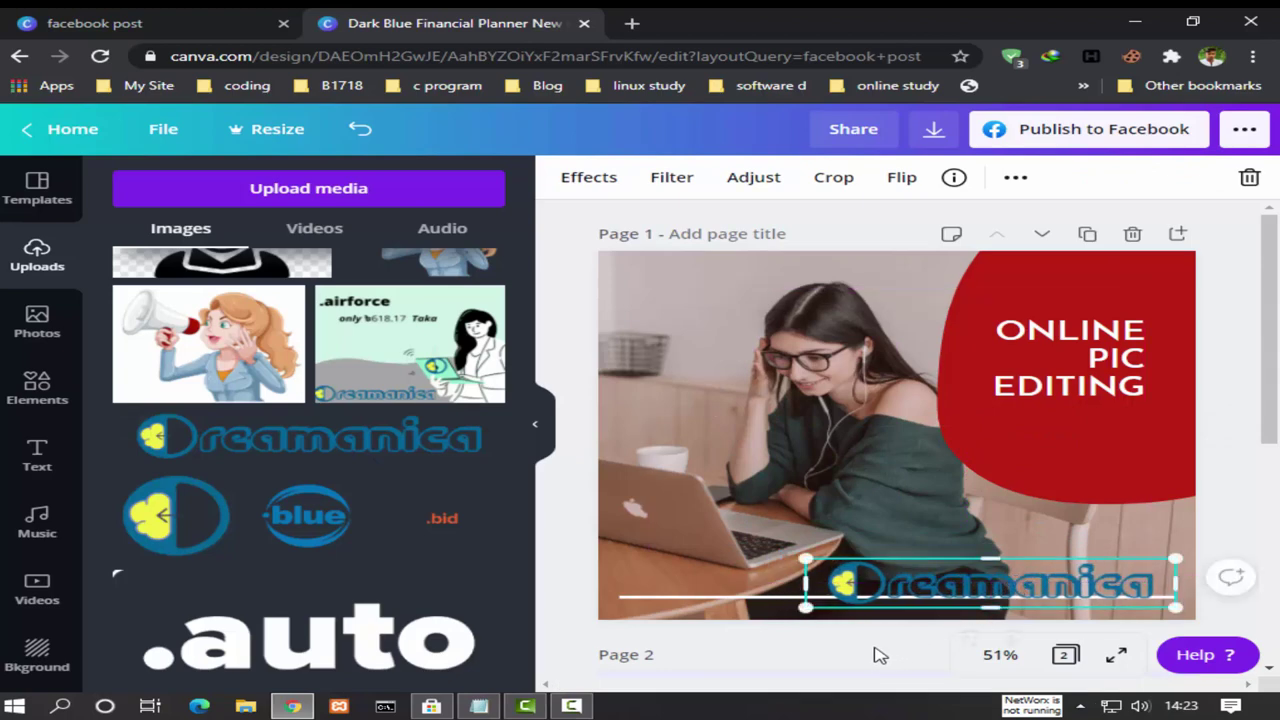
click(968, 516)
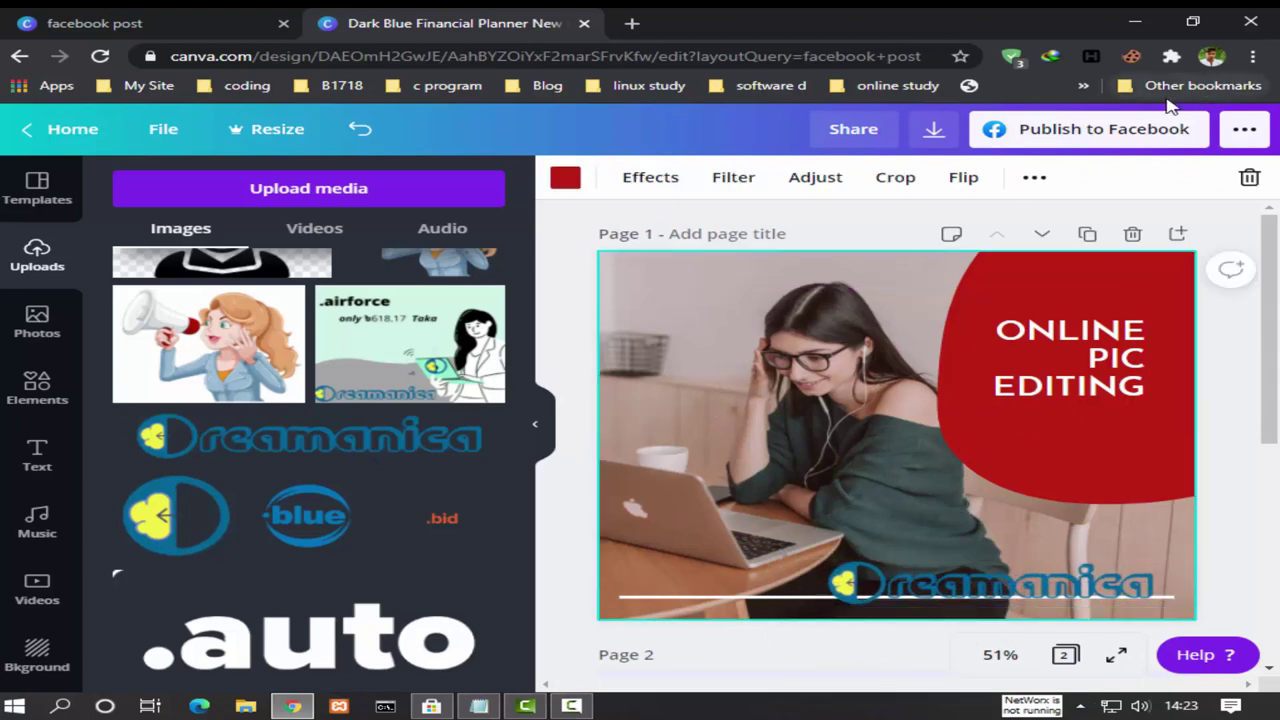
- Download all pages of the design as PNG
click(933, 129)
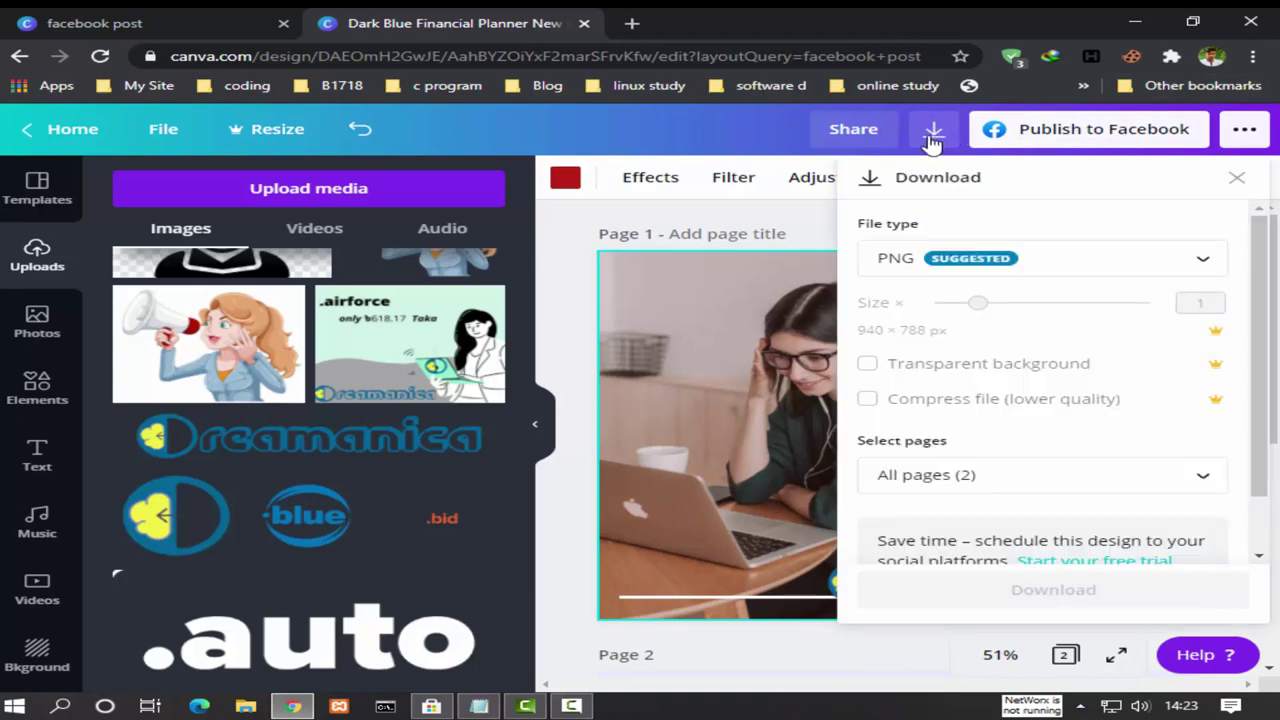
click(972, 260)
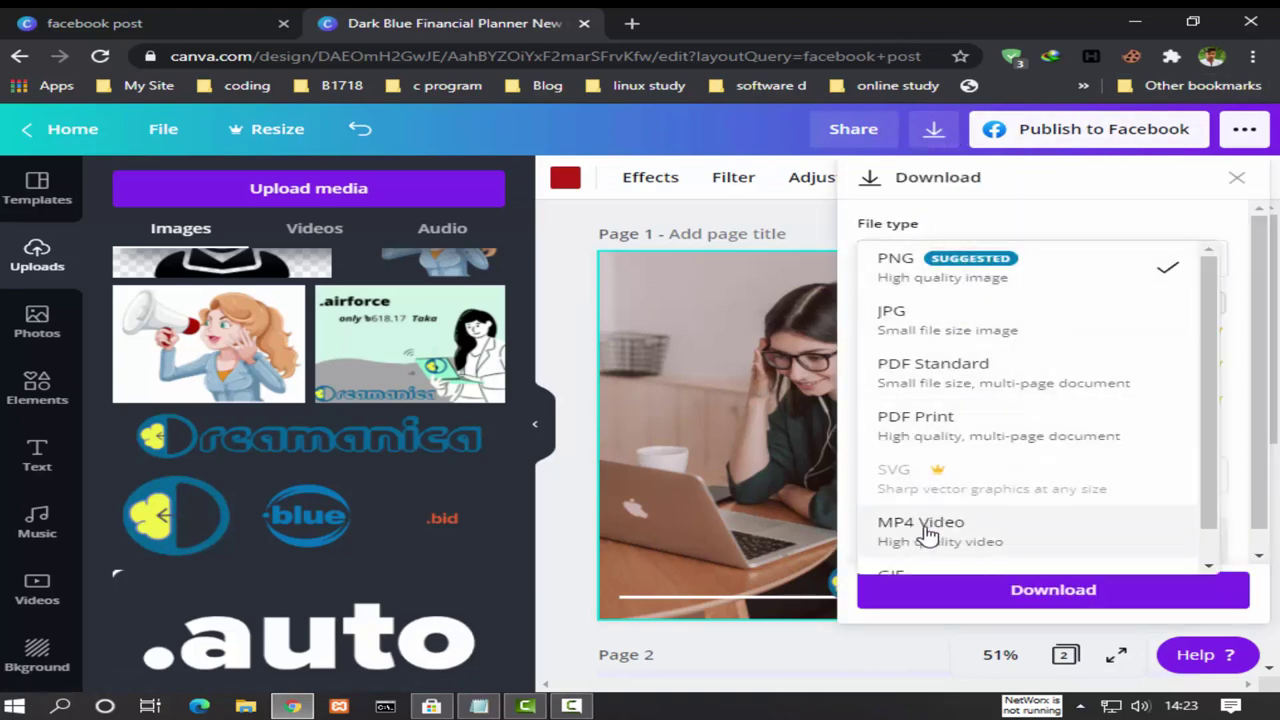
click(924, 273)
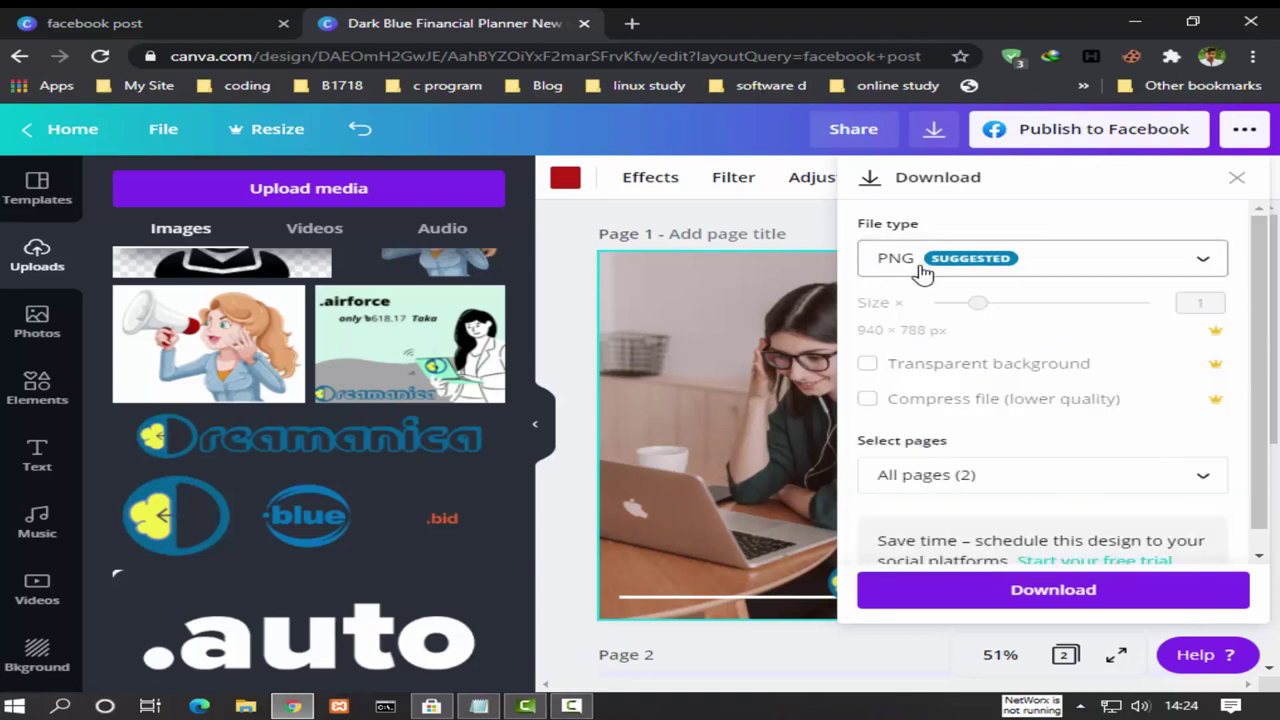
click(1034, 600)
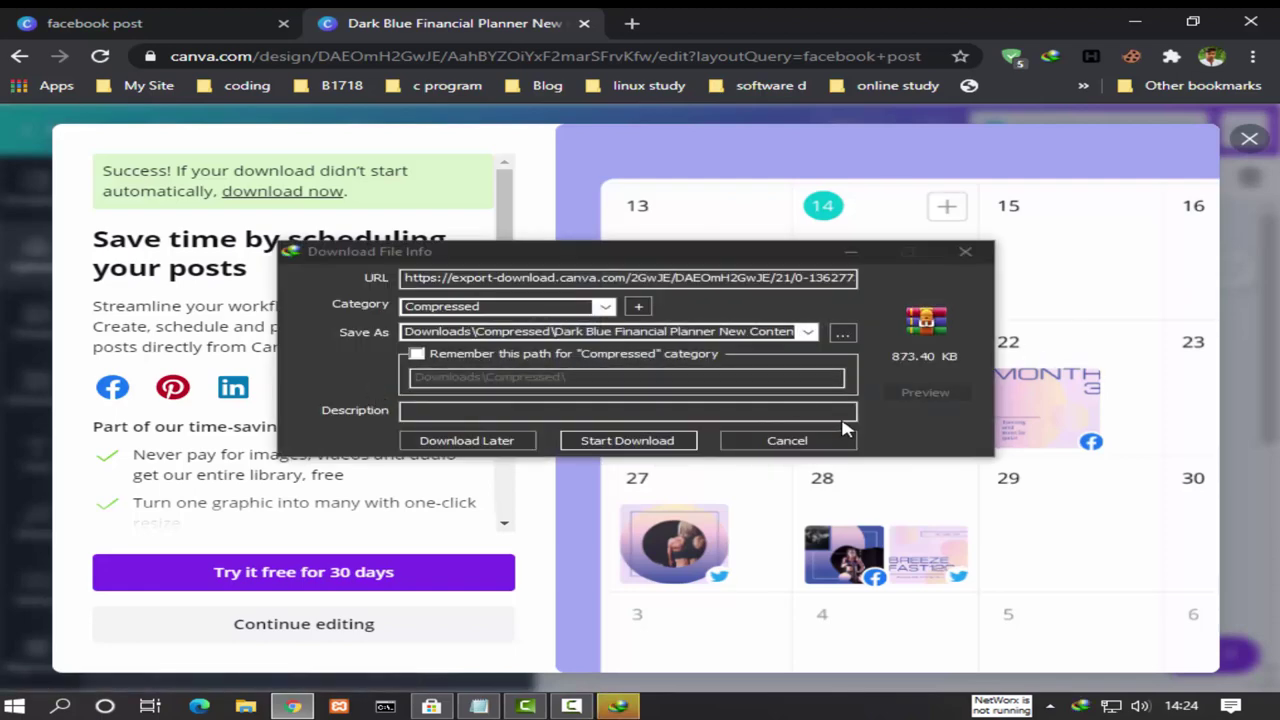
- Save the download through IDM and open the extracted 1.png to view page 1
click(628, 441)
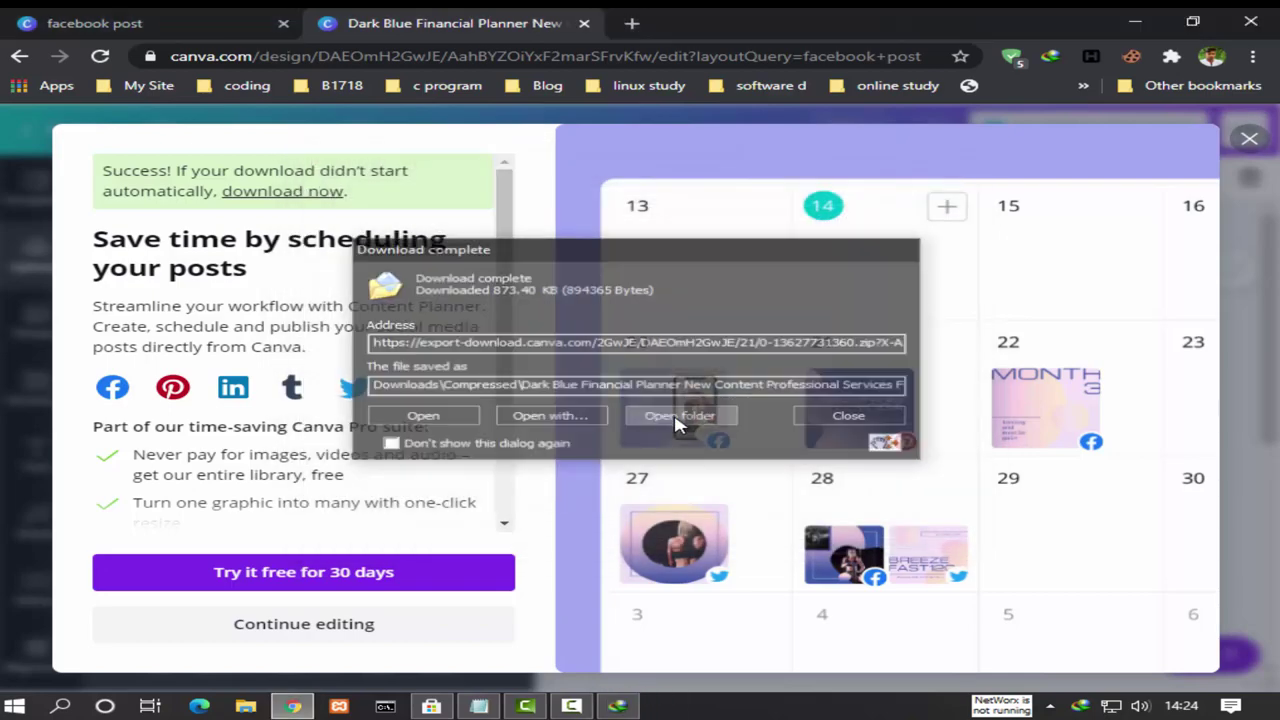
click(677, 416)
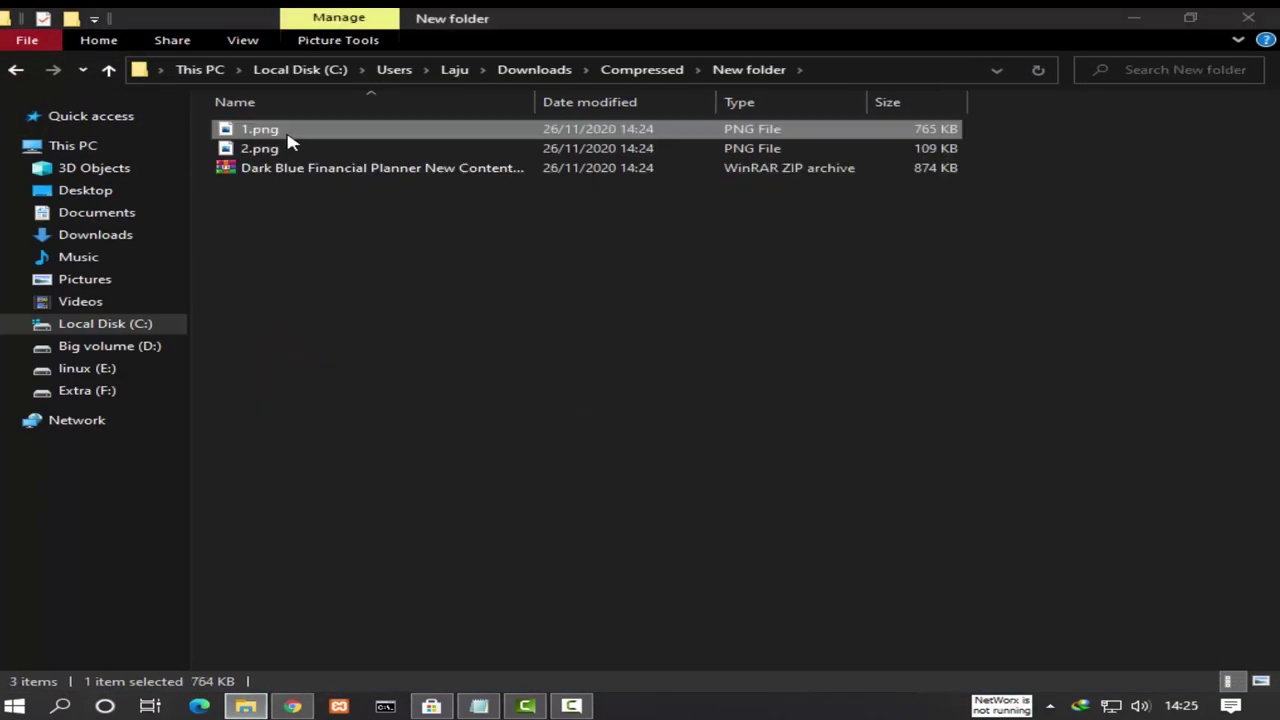
double_click(285, 132)
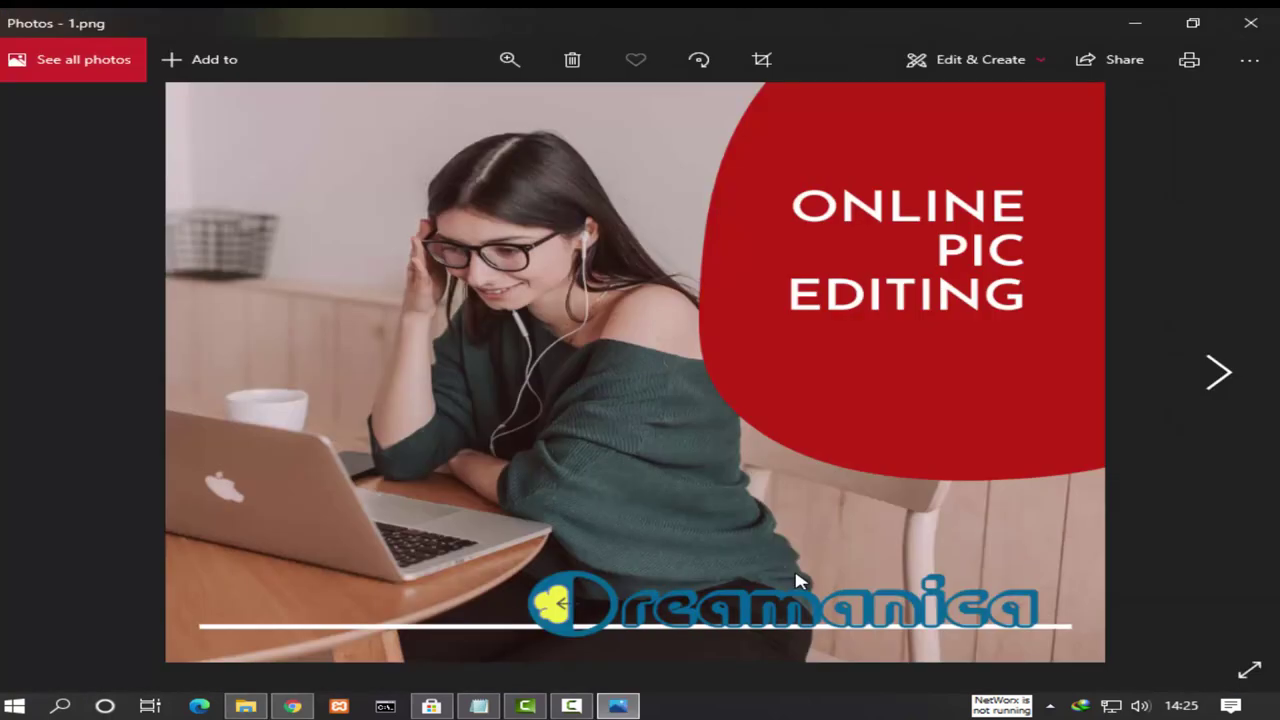
- Advance to 2.png to view the nurse page with the Facebook icon and Dreamanica.net
click(1217, 380)
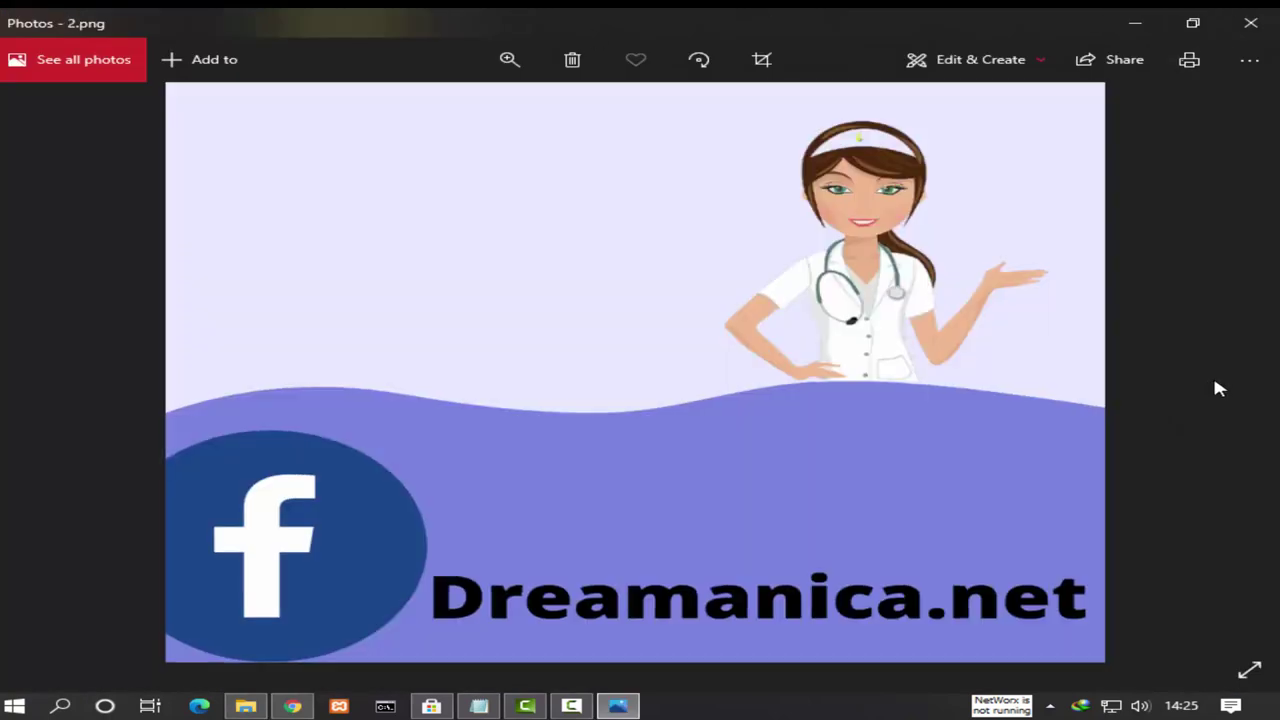